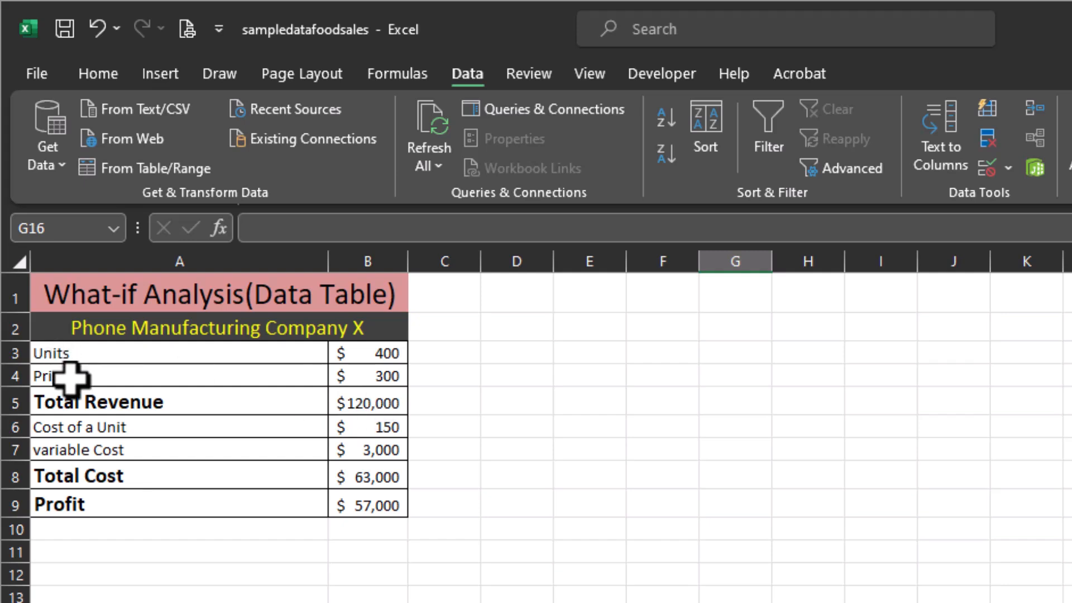
Examine the formulas for Total Revenue, Total Cost and Profit, and the Units, unit cost and variable cost inputs in column B.
{"action": "double_click", "coordinate": [382, 405]}
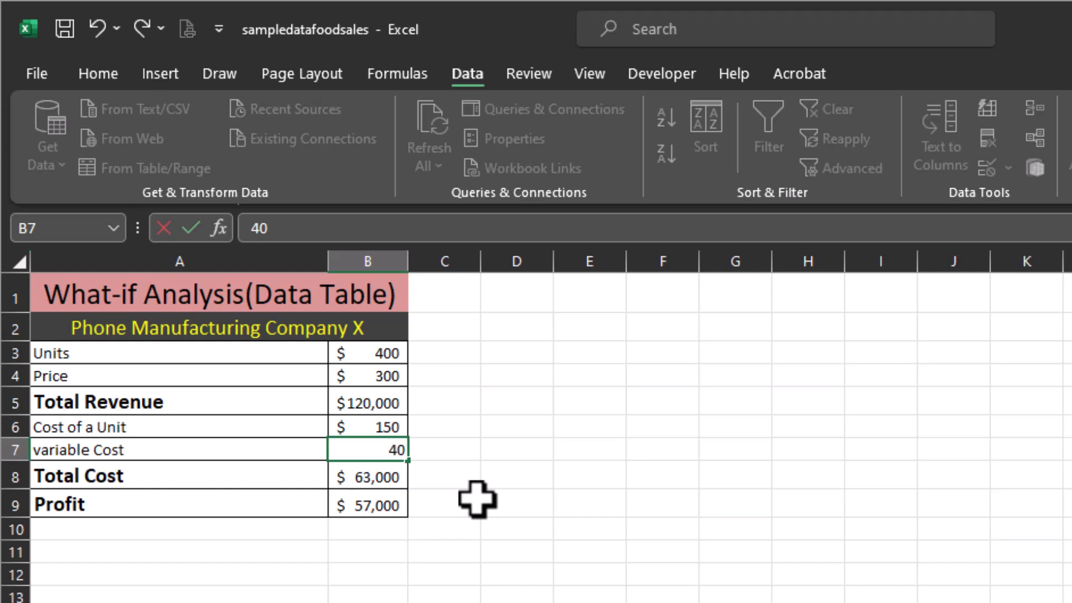
{"action": "left_click", "coordinate": [380, 432]}
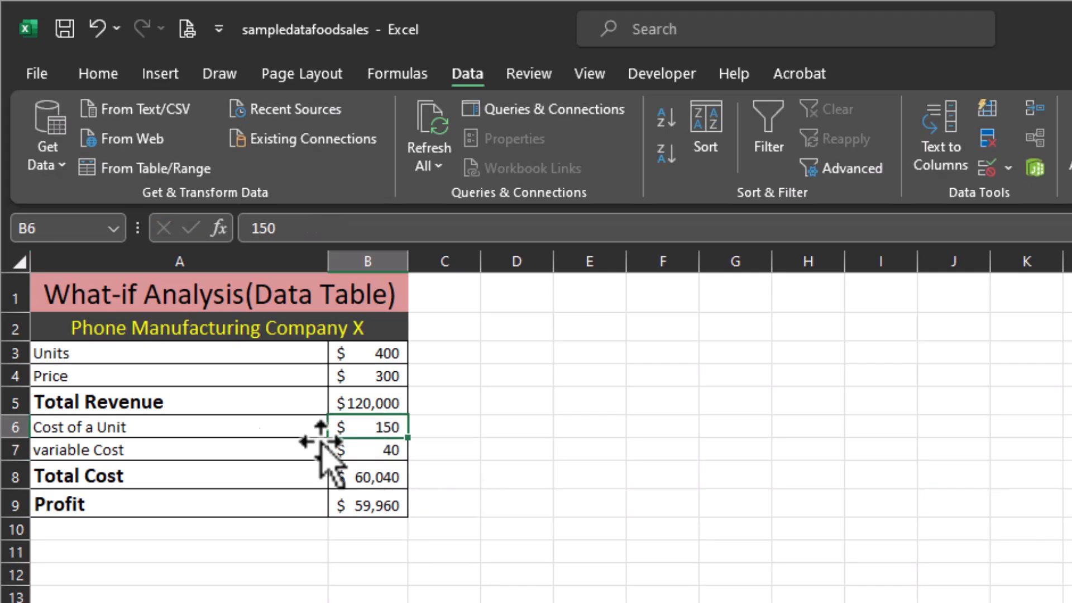
{"action": "left_click", "coordinate": [378, 456]}
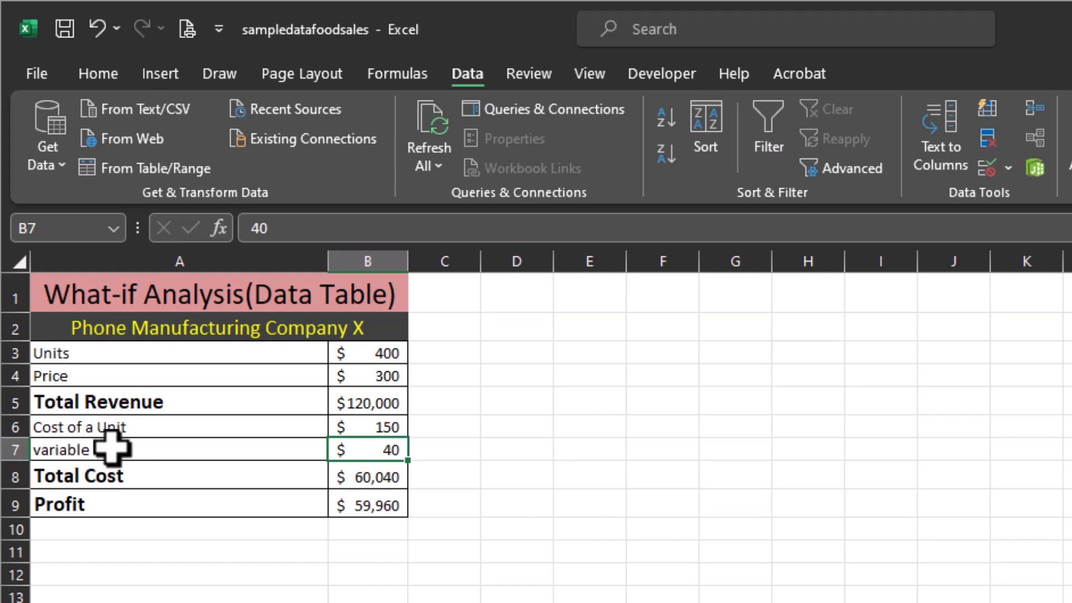
{"action": "double_click", "coordinate": [353, 477]}
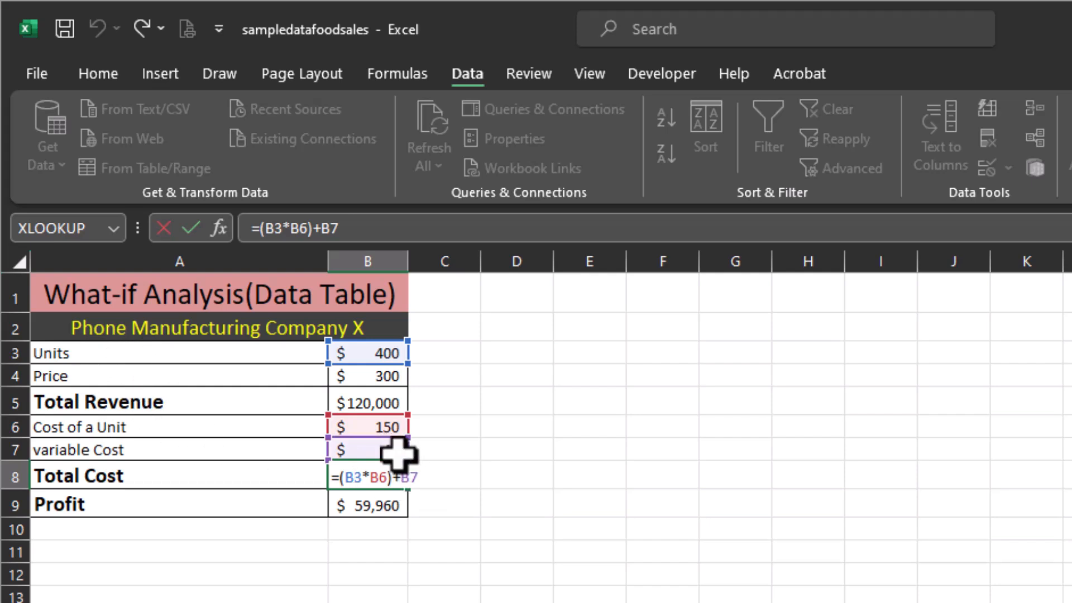
{"action": "key", "text": "Return"}
{"action": "double_click", "coordinate": [363, 505]}
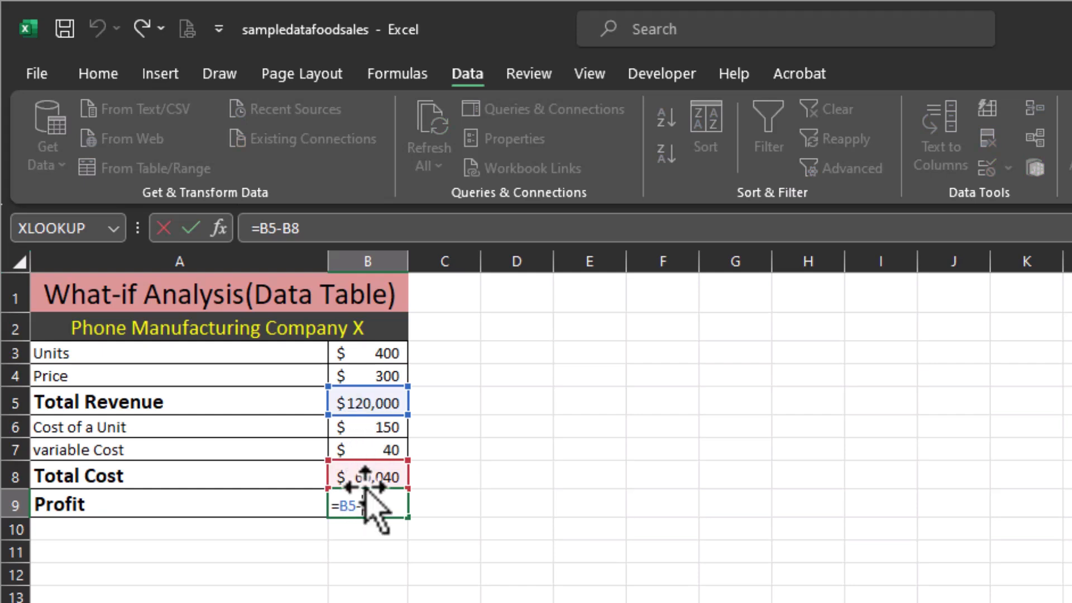
{"action": "key", "text": "Return"}
{"action": "left_click", "coordinate": [366, 506]}
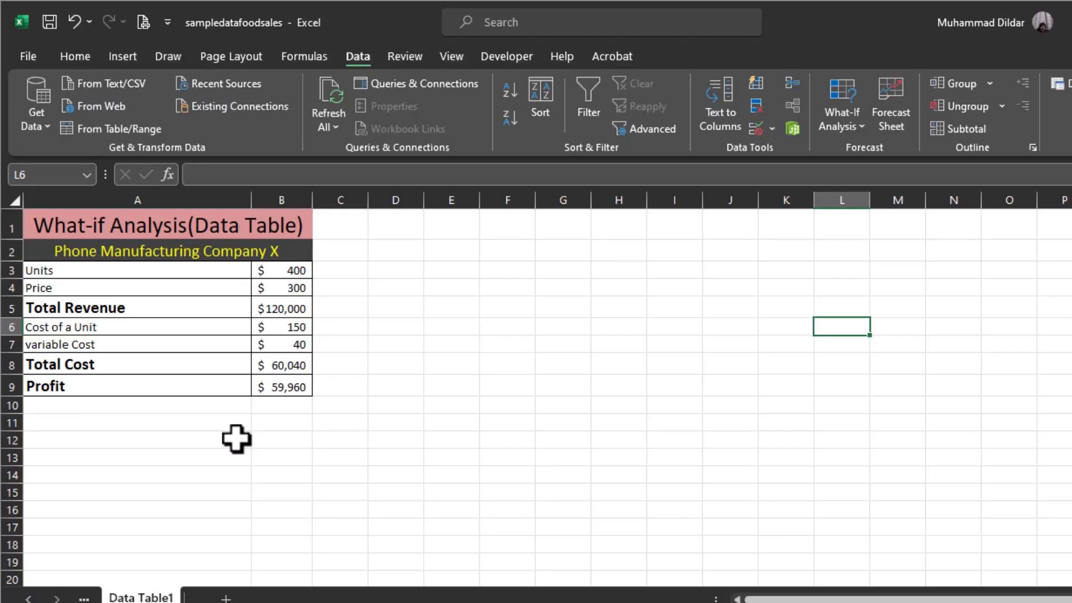
{"action": "left_click", "coordinate": [288, 274]}
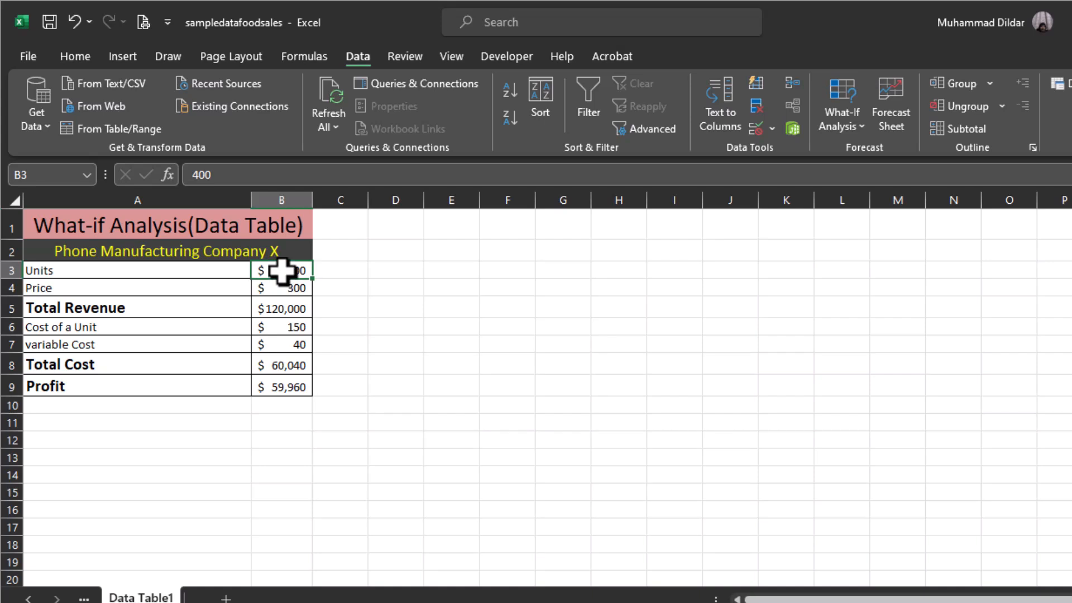
{"action": "left_click", "coordinate": [283, 390]}
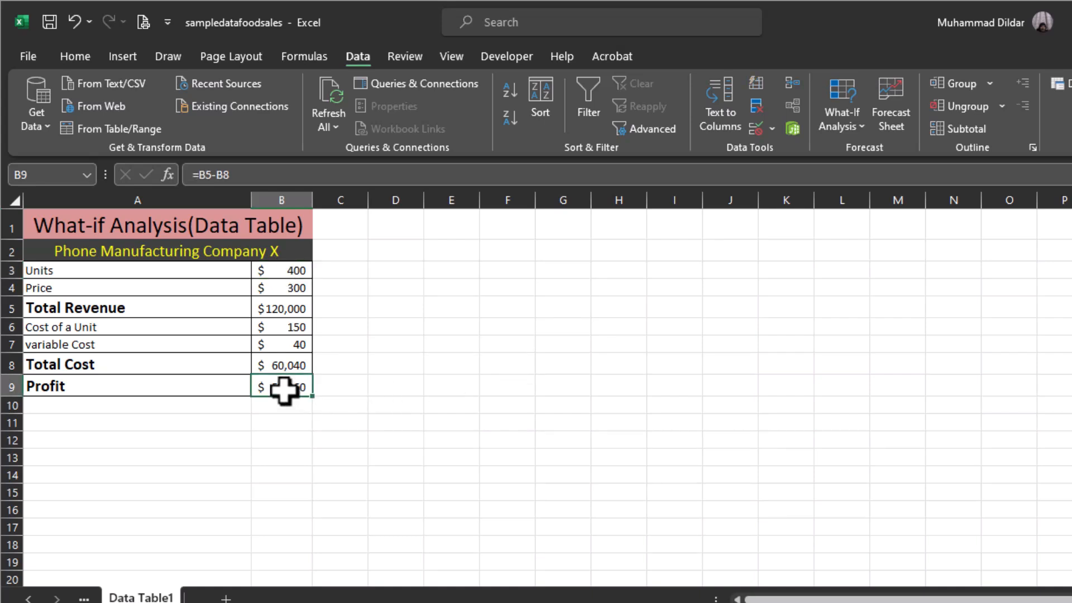
Enter the header "Units" in H2 and fill H4:H13 with the series 450 to 900 in increments of 50.
{"action": "left_click", "coordinate": [610, 256]}
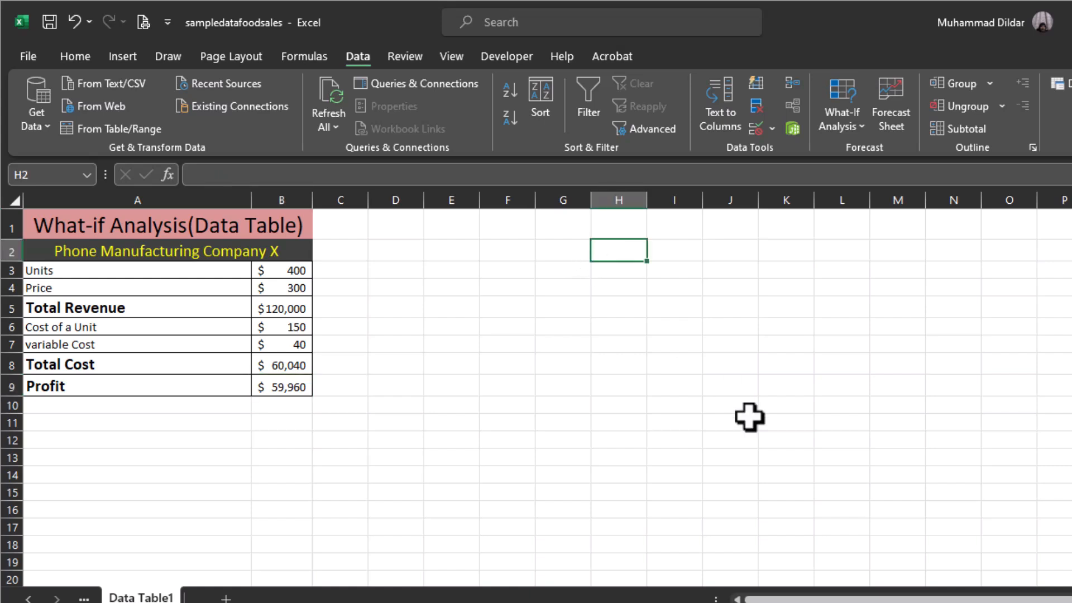
{"action": "type", "text": "Units"}
{"action": "left_click", "coordinate": [610, 286]}
{"action": "type", "text": "450"}
{"action": "left_click", "coordinate": [622, 308]}
{"action": "type", "text": "500"}
{"action": "left_click_drag", "start_coordinate": [630, 288], "coordinate": [644, 461]}
{"action": "left_click", "coordinate": [760, 410]}
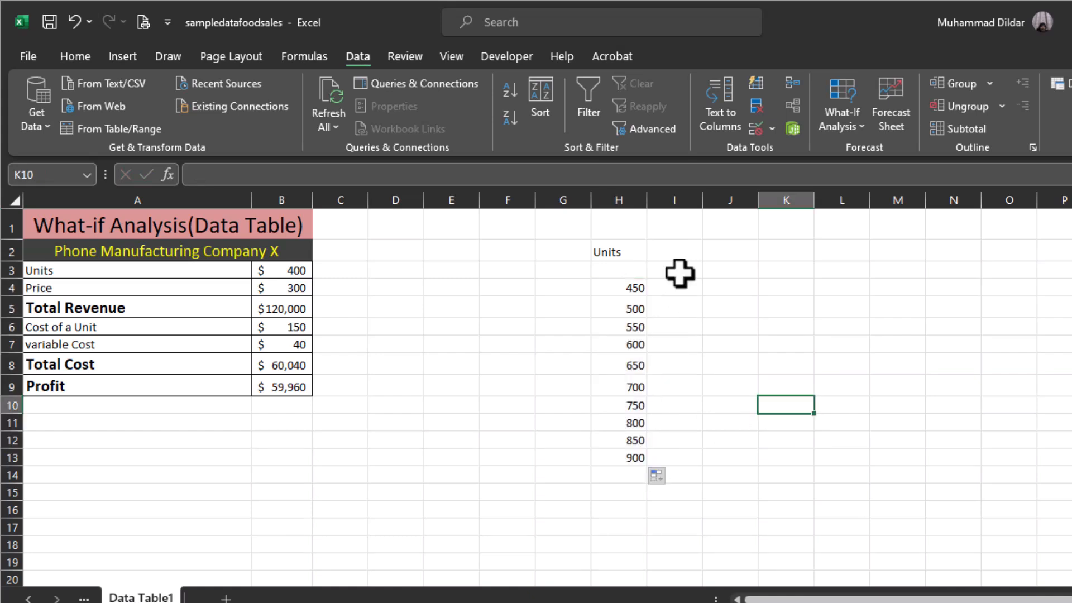
Link cell I3 to the Profit cell with the formula =B9.
{"action": "left_click", "coordinate": [680, 273]}
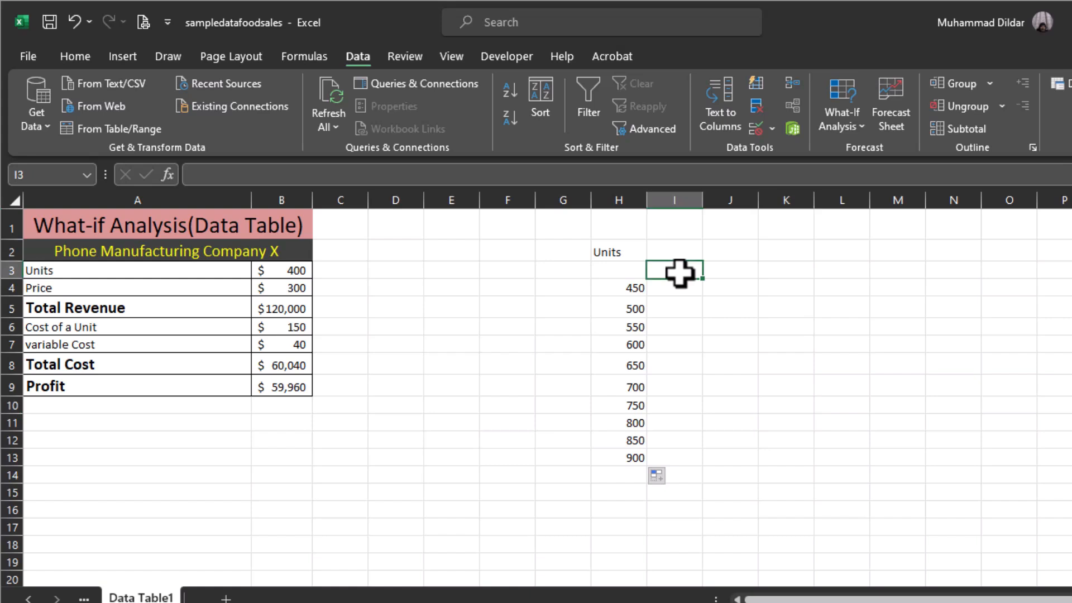
{"action": "type", "text": "="}
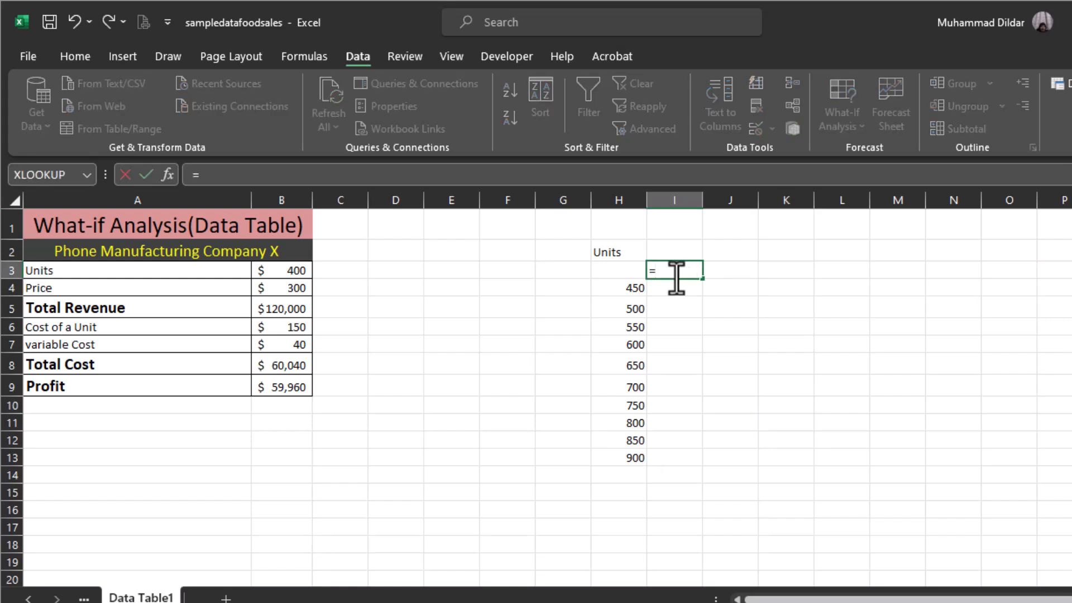
{"action": "left_click", "coordinate": [286, 387]}
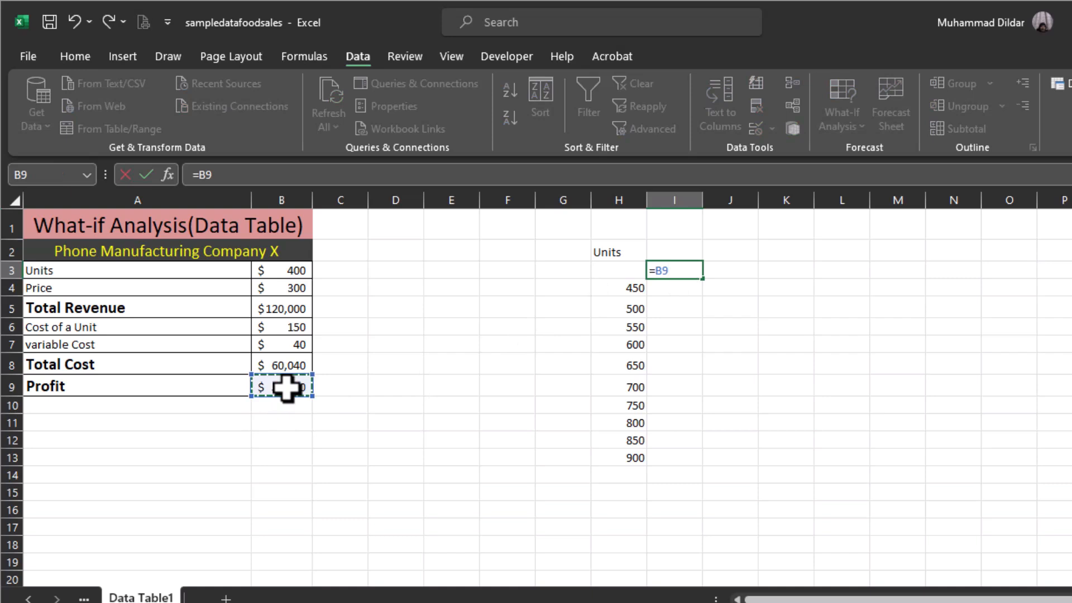
{"action": "key", "text": "Return"}
{"action": "left_click", "coordinate": [787, 458]}
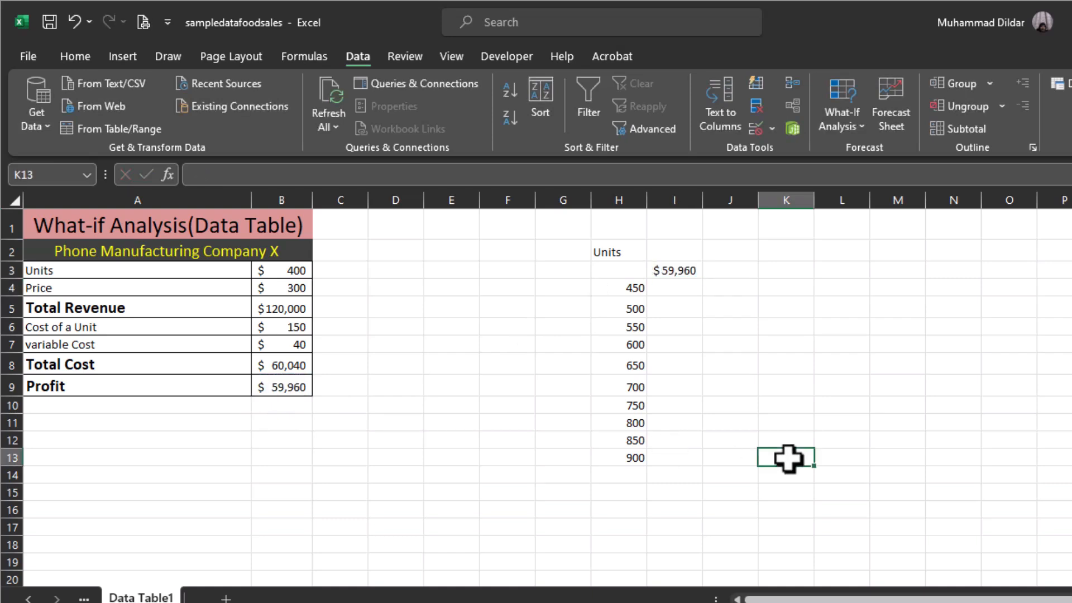
Create a one-variable What-If data table over H3:I13 with $B$3 as the column input cell.
{"action": "left_click_drag", "start_coordinate": [634, 270], "coordinate": [646, 448]}
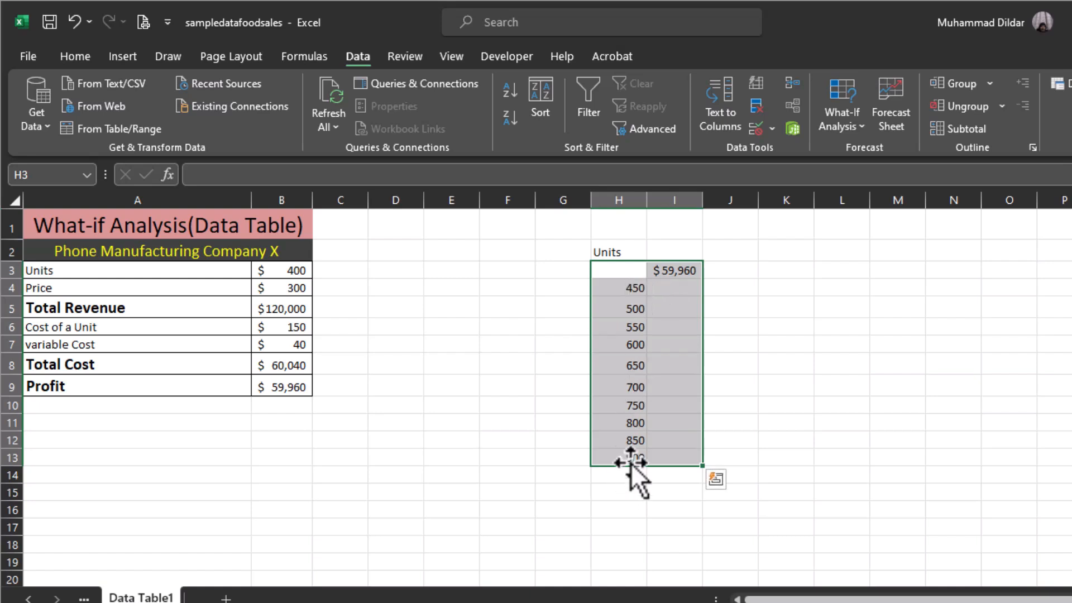
{"action": "left_click", "coordinate": [861, 128]}
{"action": "left_click", "coordinate": [881, 205]}
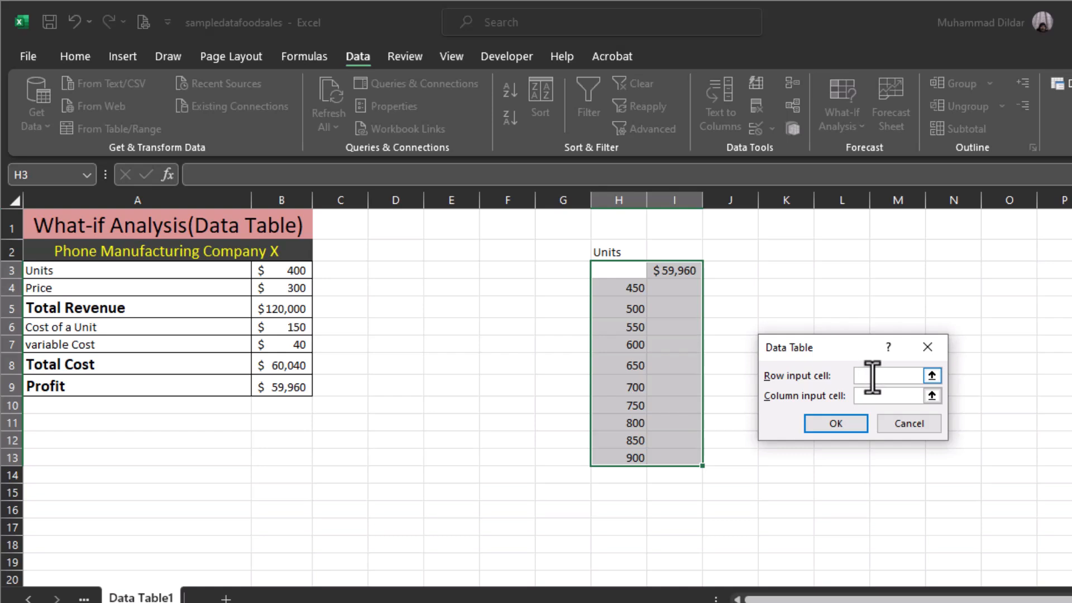
{"action": "left_click", "coordinate": [867, 396]}
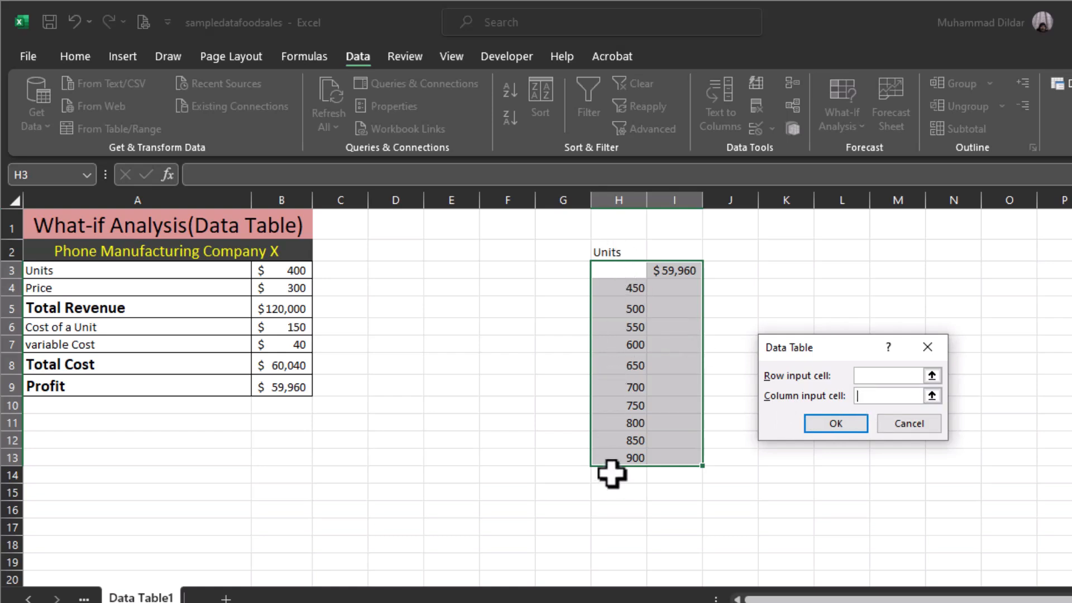
{"action": "left_click", "coordinate": [291, 272]}
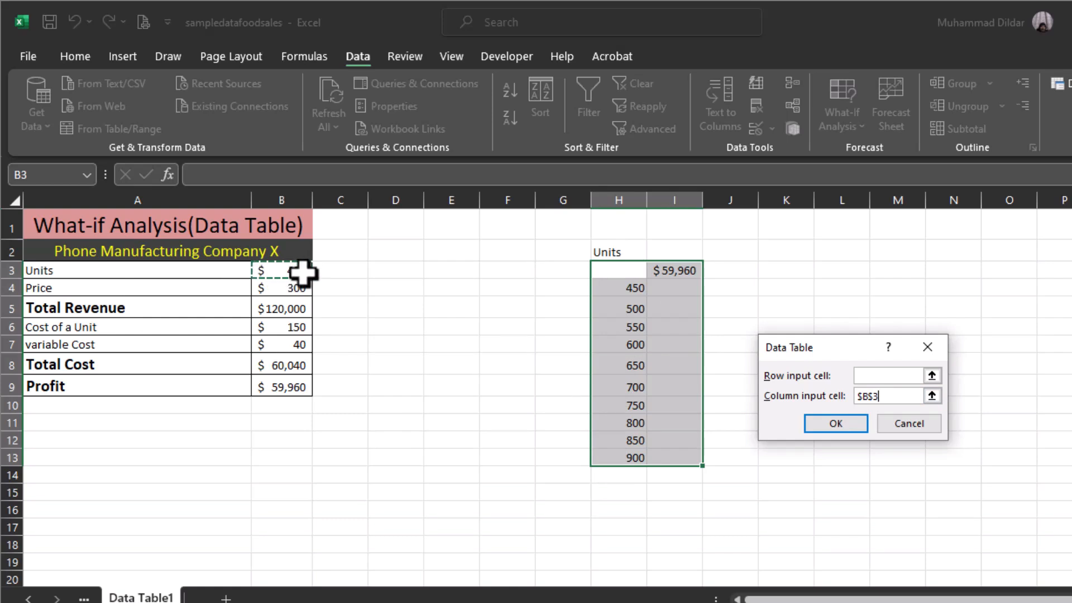
{"action": "left_click", "coordinate": [838, 427]}
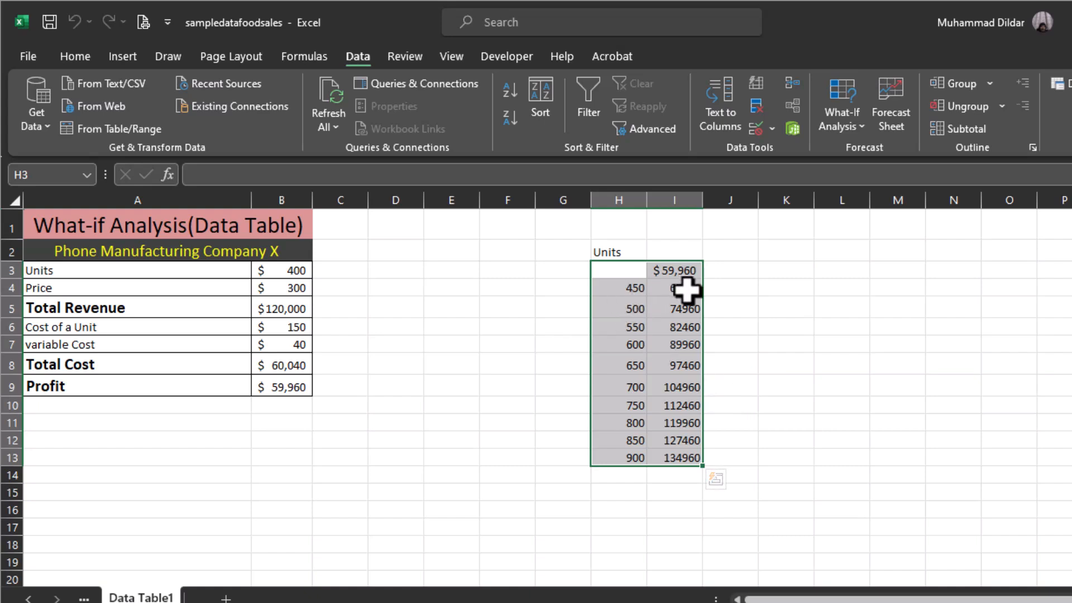
Enter the header "Profit" in I2 above the data table results.
{"action": "left_click", "coordinate": [678, 251]}
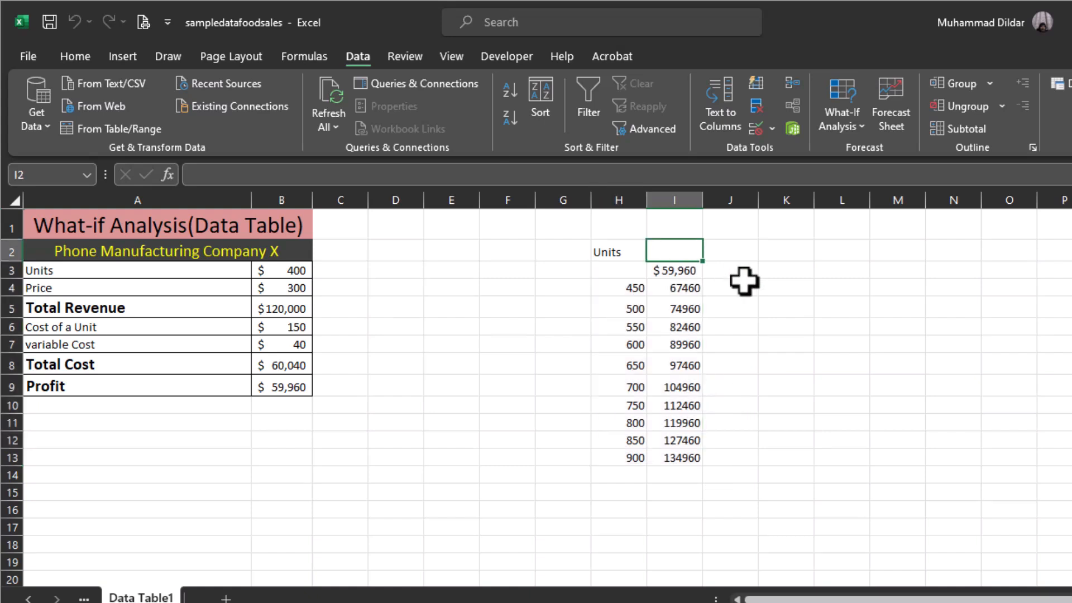
{"action": "type", "text": "Profit"}
{"action": "left_click", "coordinate": [841, 327]}
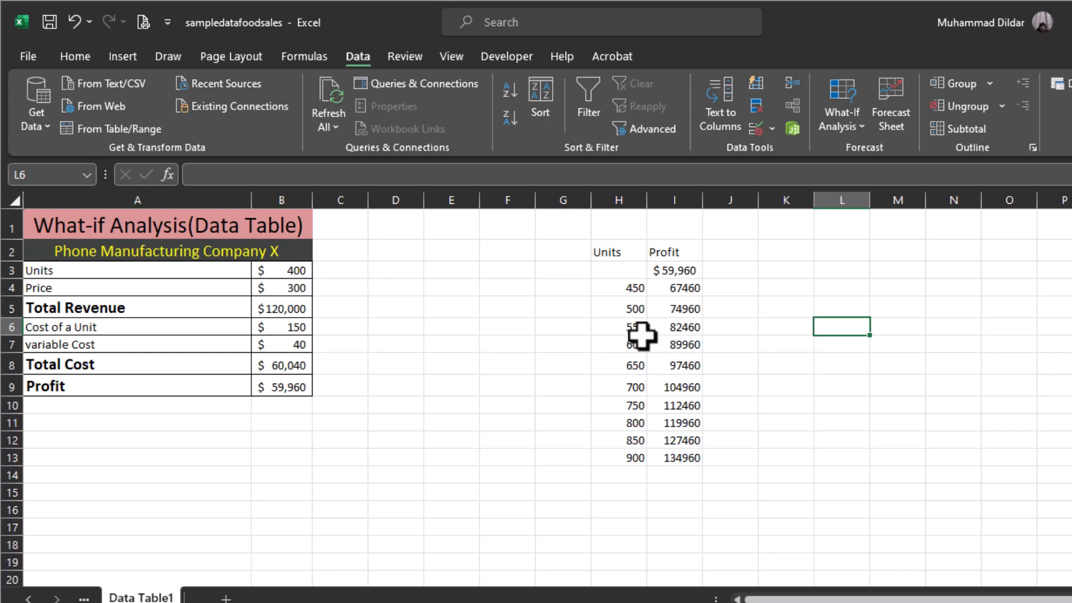
Set the Units value in B3 to 500.
{"action": "left_click", "coordinate": [694, 329]}
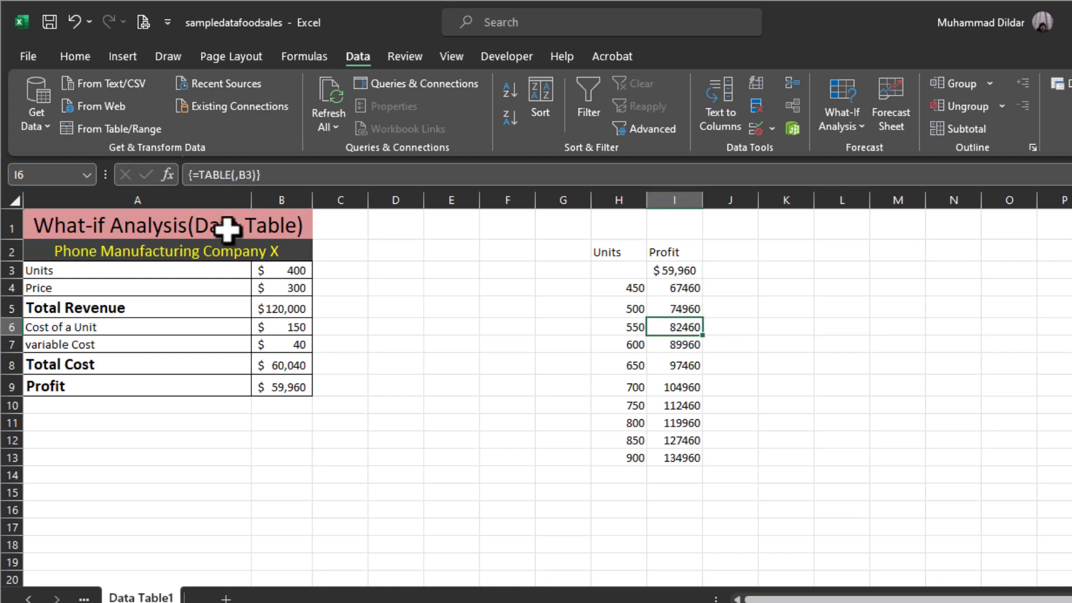
{"action": "double_click", "coordinate": [297, 271]}
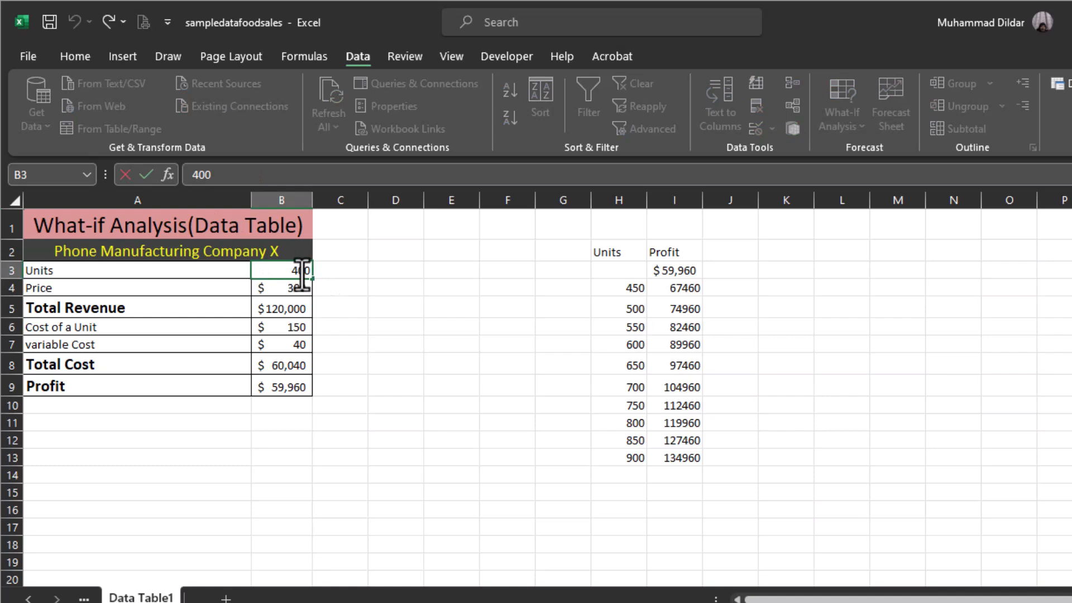
{"action": "key", "text": "BackSpace"}
{"action": "type", "text": "5"}
{"action": "key", "text": "Return"}
Compare the Profit in B9 with the data table result for 500 units, and check the Price in B4.
{"action": "left_click", "coordinate": [284, 389]}
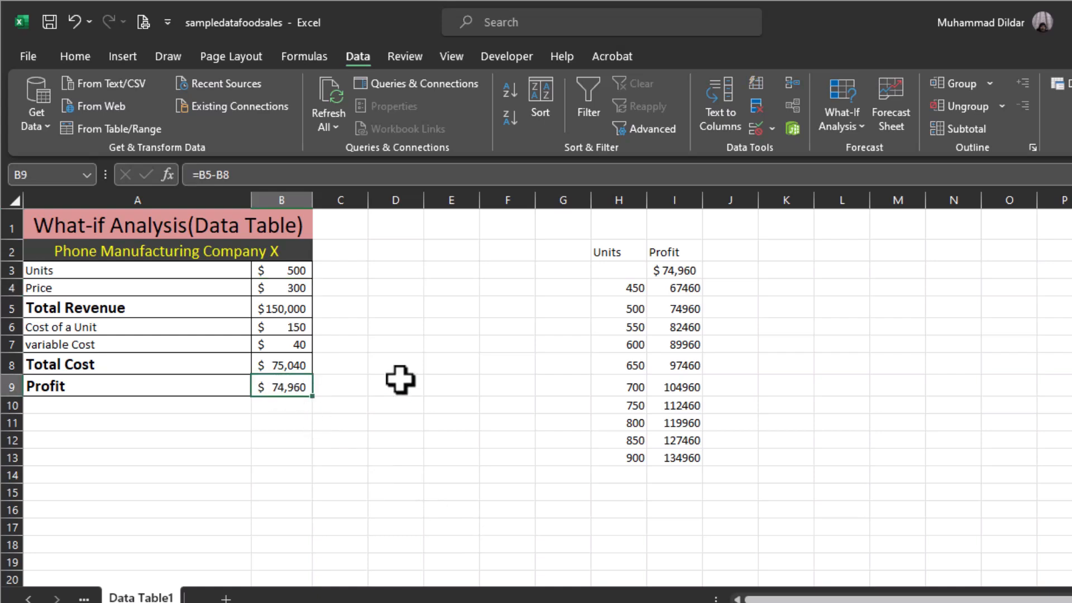
{"action": "left_click", "coordinate": [689, 308]}
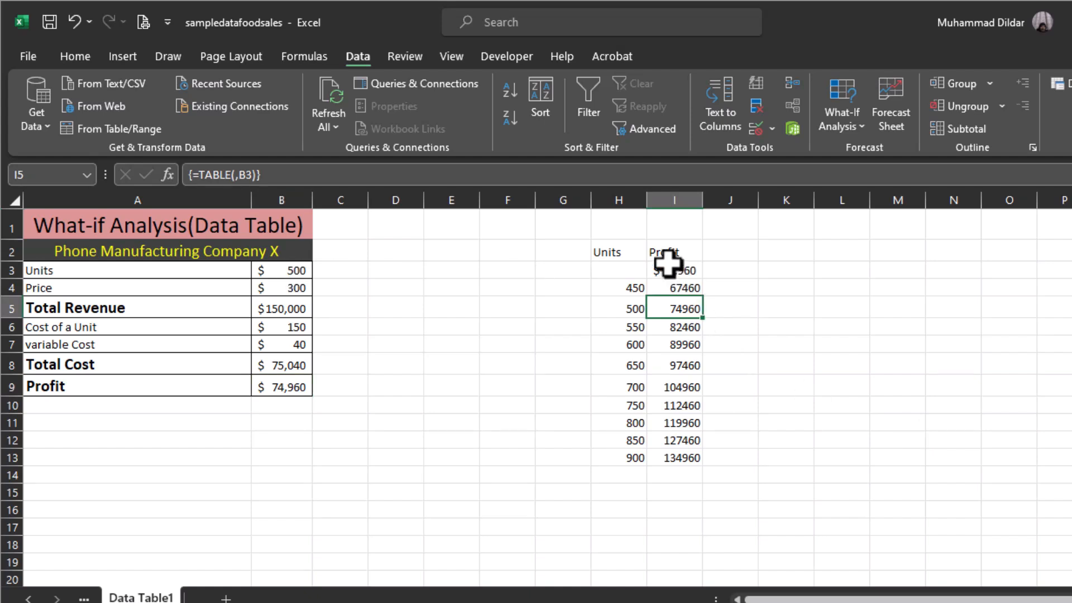
{"action": "left_click", "coordinate": [716, 477]}
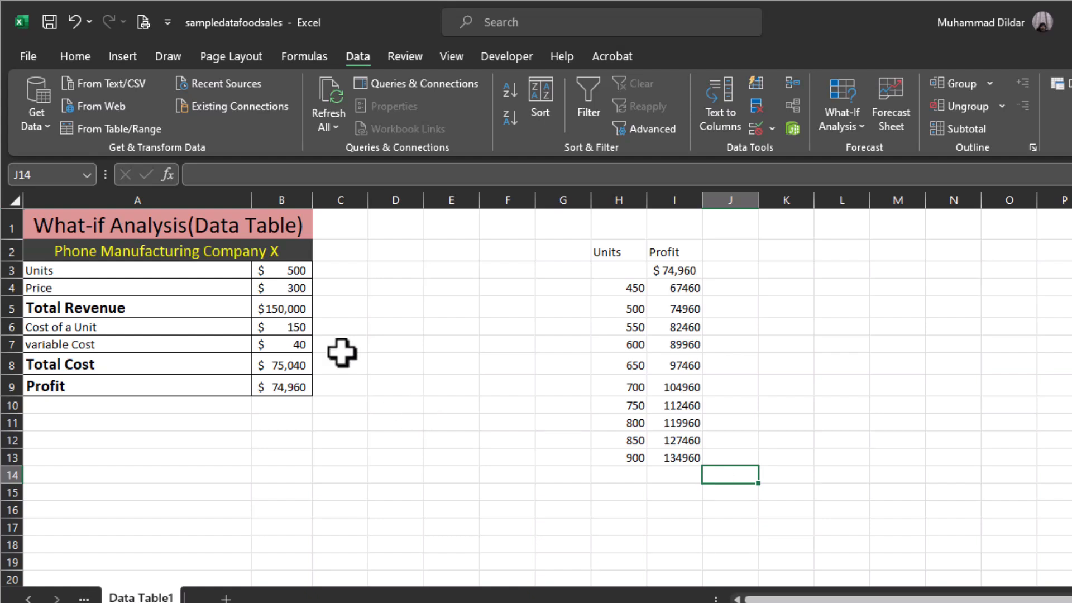
{"action": "left_click", "coordinate": [285, 290]}
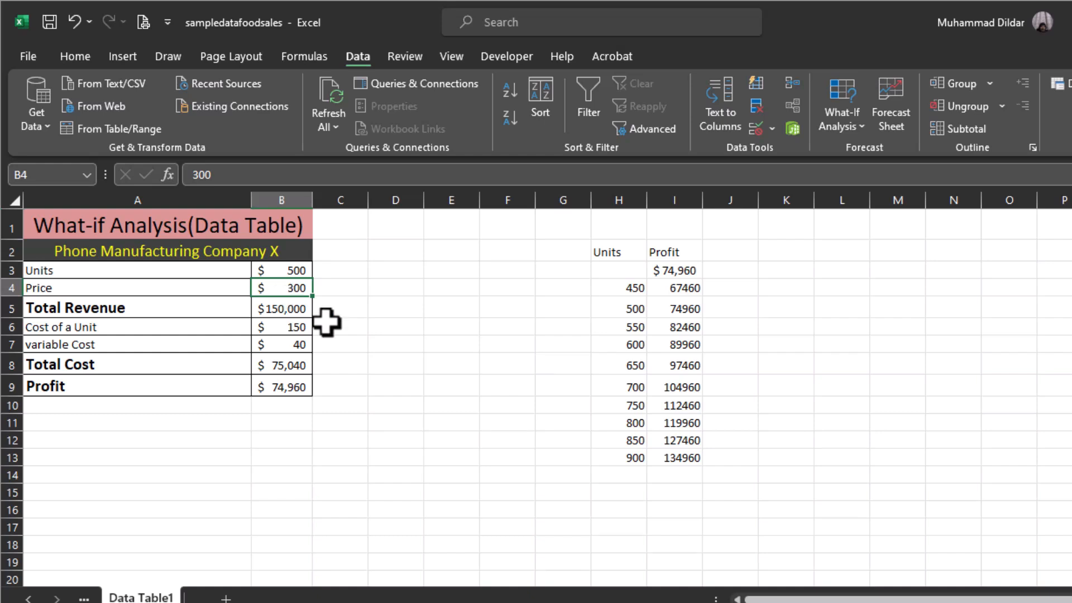
{"action": "left_click", "coordinate": [613, 251]}
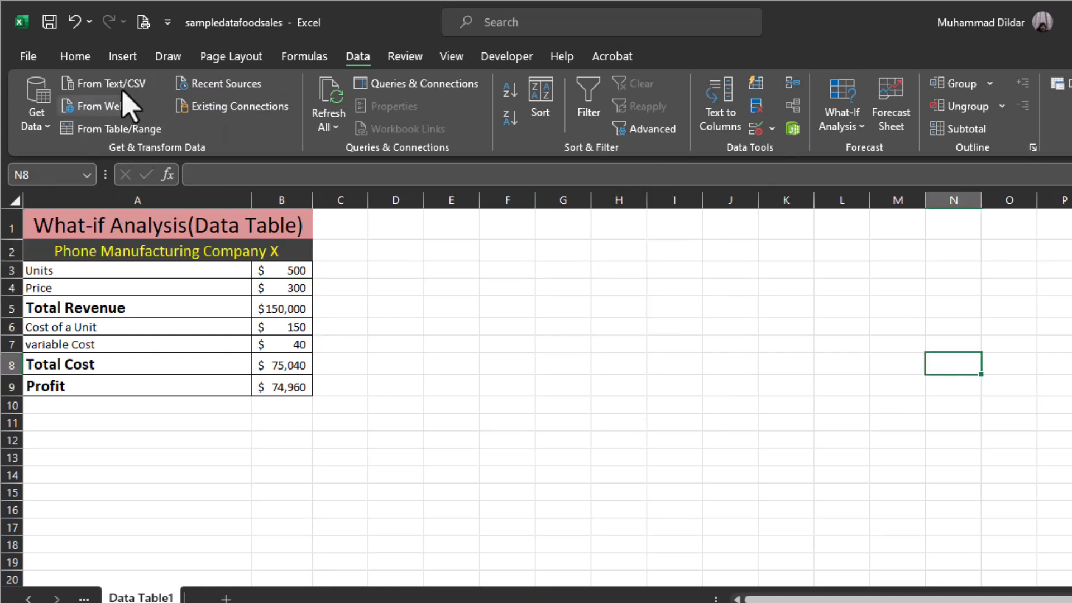
Merge and center G3:M3, enter the header "Units" in it and give it a blue fill.
{"action": "left_click", "coordinate": [76, 56]}
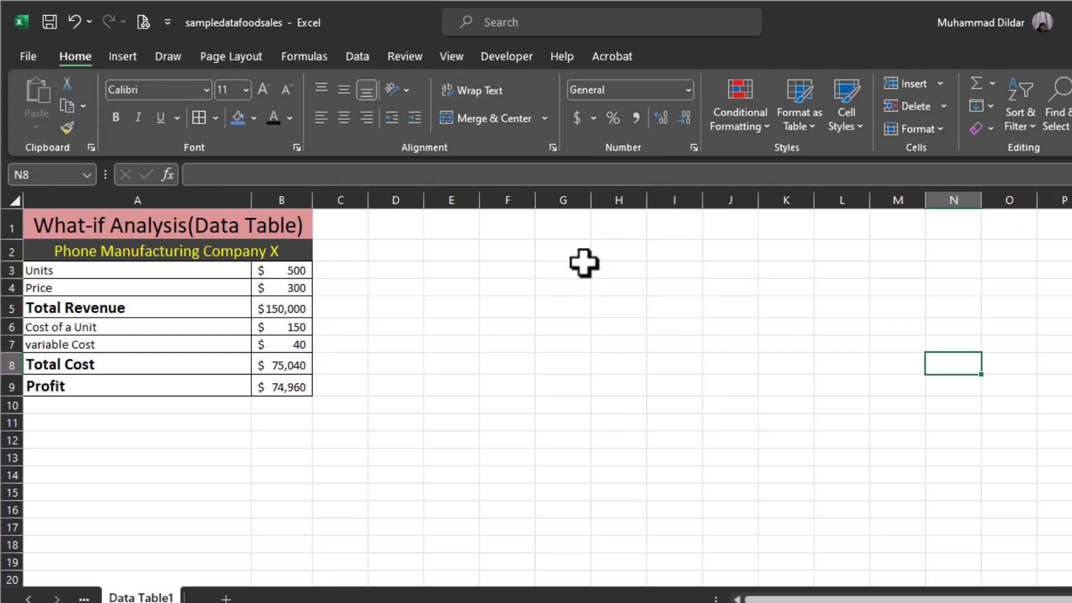
{"action": "left_click_drag", "start_coordinate": [567, 272], "coordinate": [884, 273]}
{"action": "left_click", "coordinate": [481, 120]}
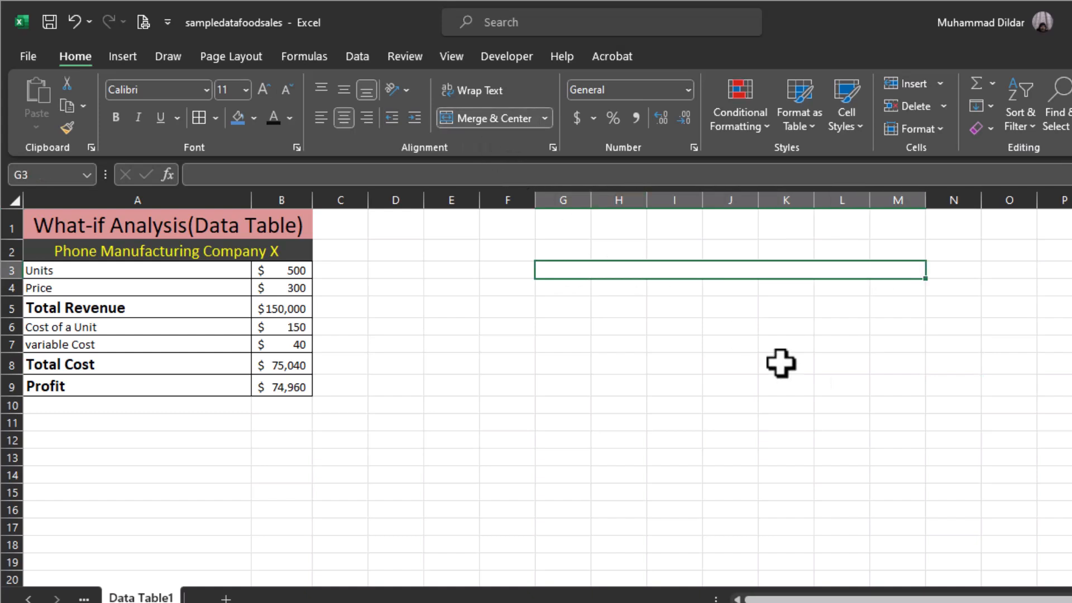
{"action": "type", "text": "Units"}
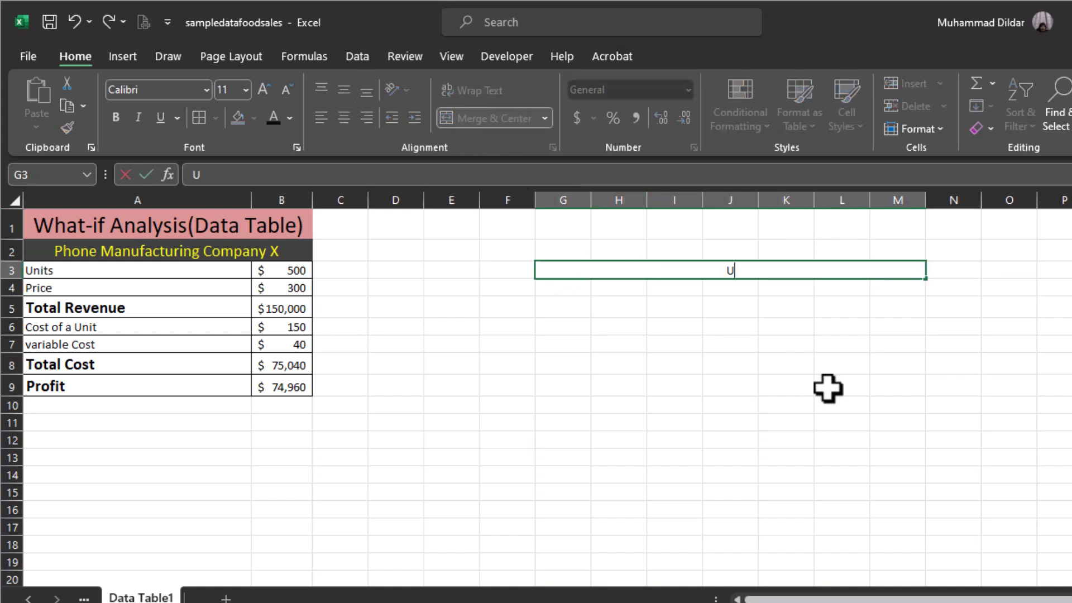
{"action": "key", "text": "ctrl+Return"}
{"action": "left_click", "coordinate": [239, 120]}
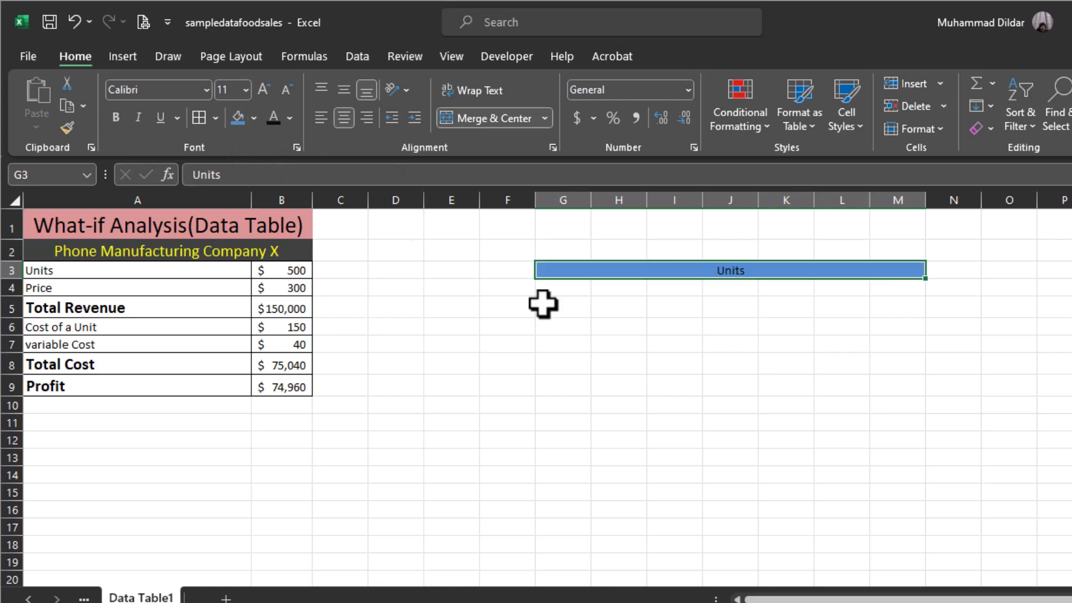
Widen column E slightly and enter the label "Price" in F8.
{"action": "left_click", "coordinate": [615, 308]}
{"action": "left_click_drag", "start_coordinate": [480, 205], "coordinate": [503, 204]}
{"action": "left_click", "coordinate": [528, 369]}
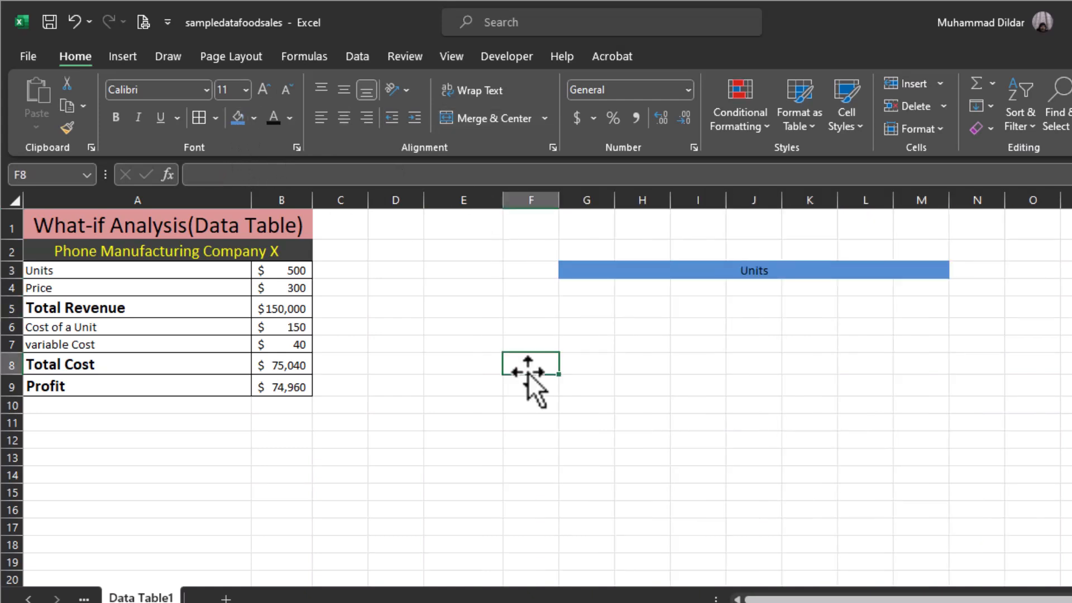
{"action": "type", "text": "Price"}
Give the Price column range F3:F12 a light red fill.
{"action": "left_click_drag", "start_coordinate": [530, 270], "coordinate": [536, 434]}
{"action": "left_click", "coordinate": [253, 117]}
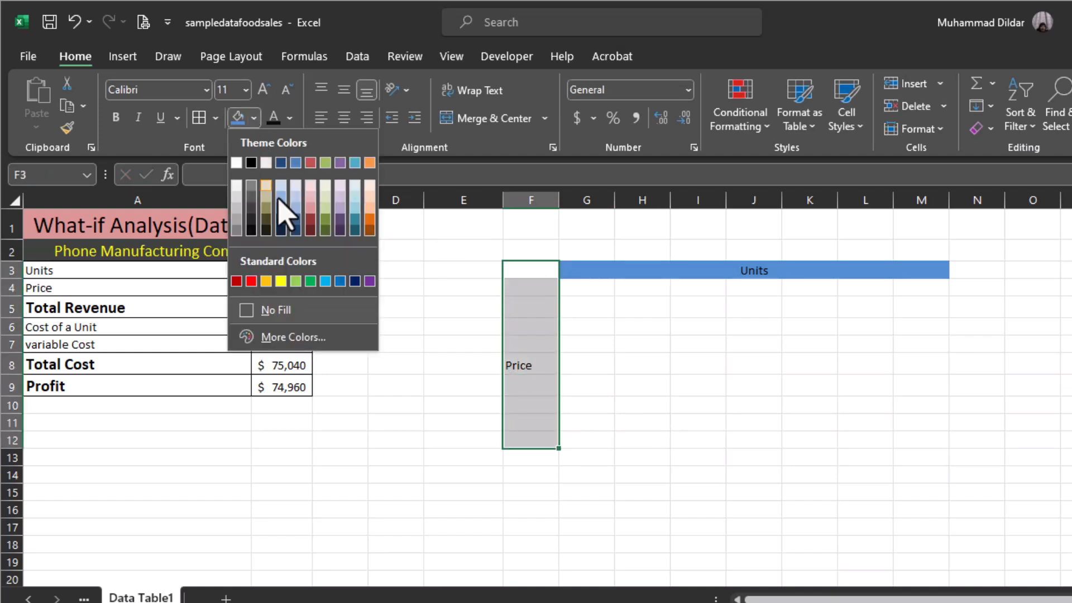
{"action": "left_click", "coordinate": [310, 209]}
{"action": "left_click", "coordinate": [865, 458]}
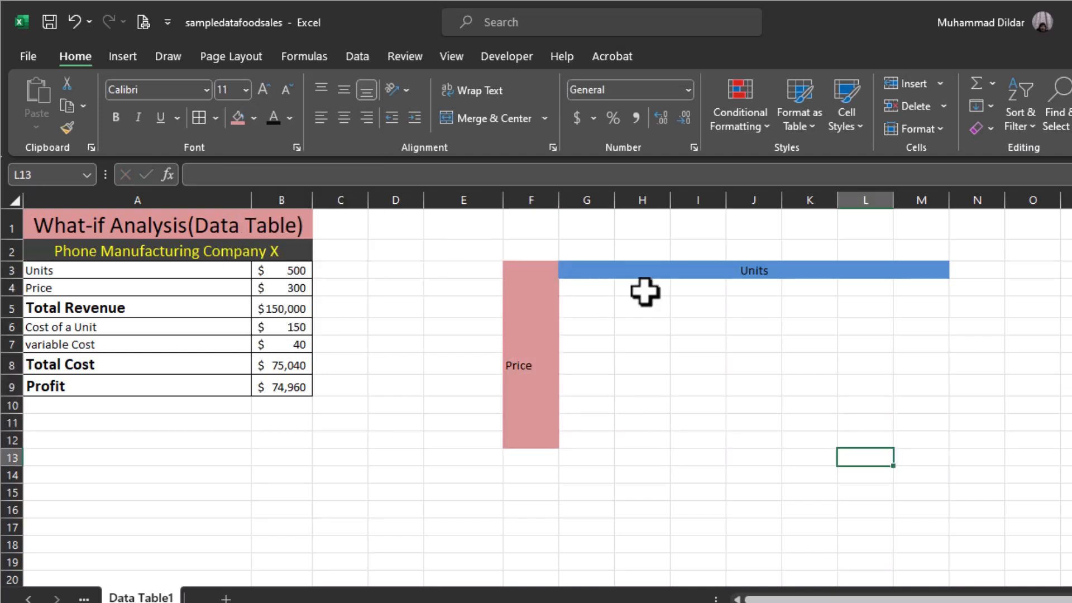
Enter the unit quantities 300 to 800 in steps of 100 across H4:M4 as a filled series.
{"action": "left_click", "coordinate": [643, 288]}
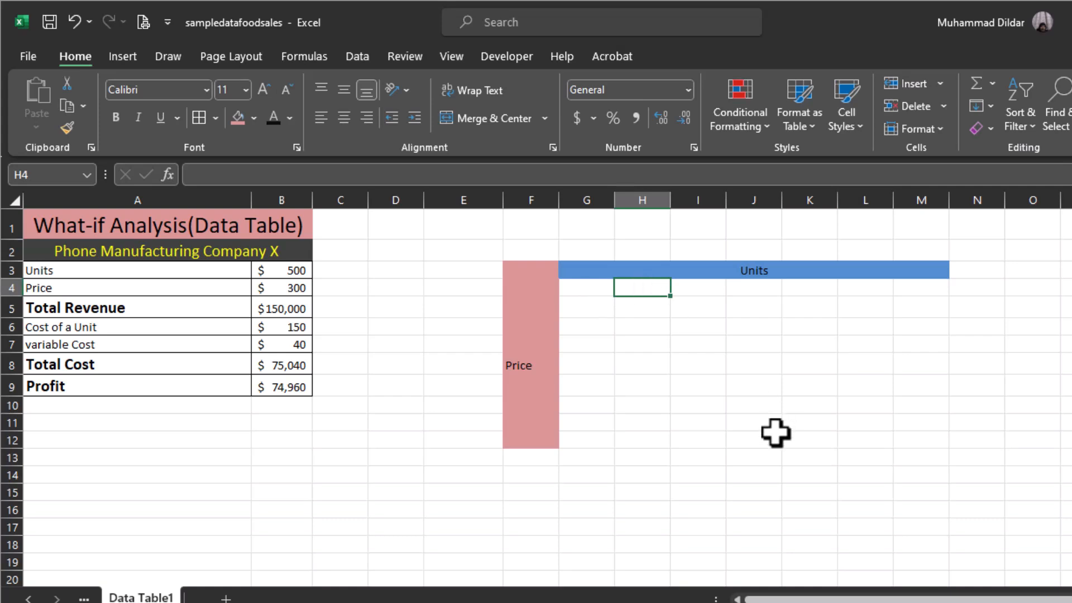
{"action": "type", "text": "300"}
{"action": "left_click", "coordinate": [697, 290]}
{"action": "type", "text": "400"}
{"action": "left_click_drag", "start_coordinate": [647, 288], "coordinate": [939, 295]}
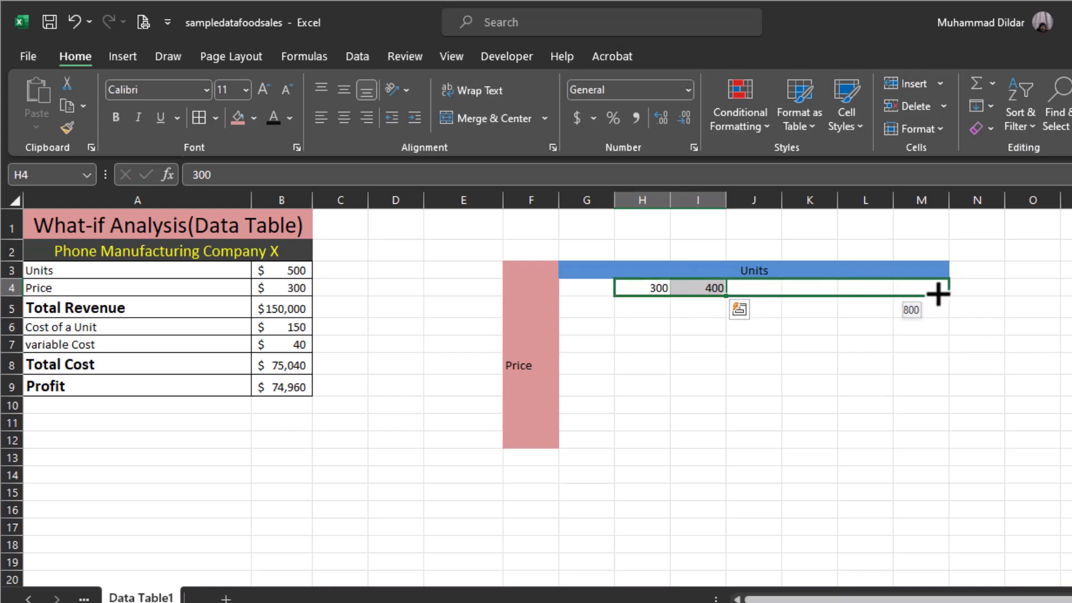
{"action": "left_click_drag", "start_coordinate": [938, 295], "coordinate": [939, 293]}
{"action": "left_click", "coordinate": [977, 342]}
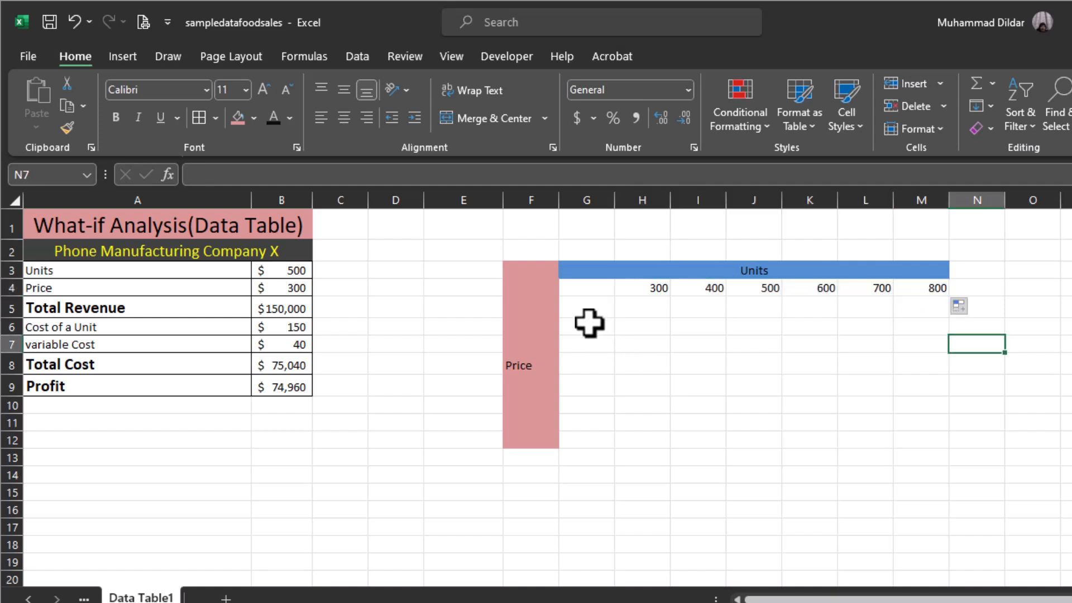
Enter the prices 250 to 600 in steps of 50 down G5:G12 as a filled series.
{"action": "left_click", "coordinate": [584, 310]}
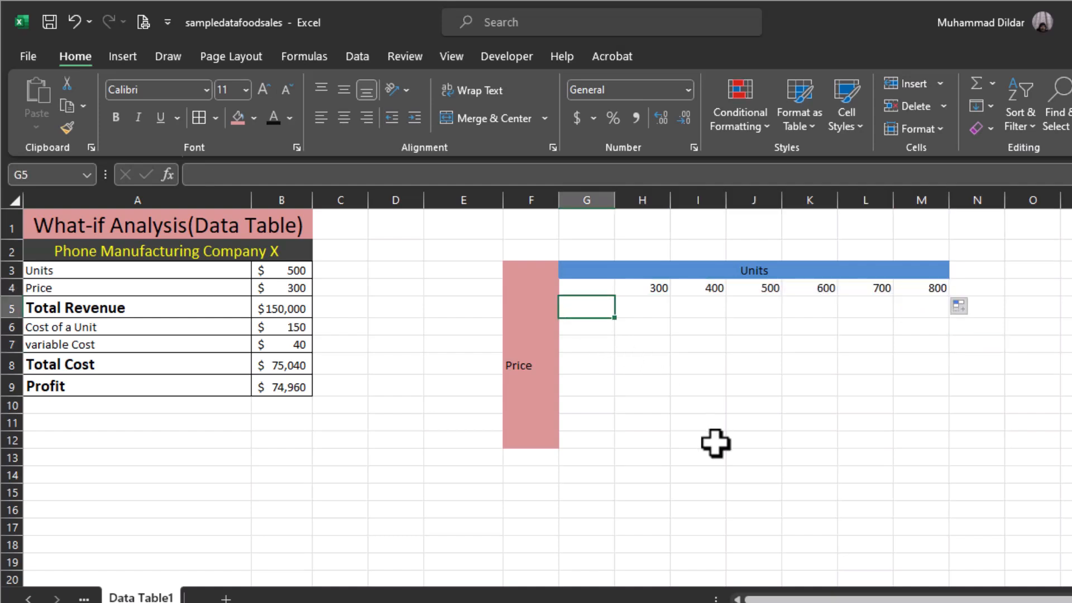
{"action": "type", "text": "250"}
{"action": "key", "text": "Return"}
{"action": "type", "text": "300"}
{"action": "left_click_drag", "start_coordinate": [586, 308], "coordinate": [617, 447]}
{"action": "left_click", "coordinate": [754, 474]}
Link the table's corner cell G4 to the Profit cell with the formula =B9.
{"action": "left_click", "coordinate": [591, 289]}
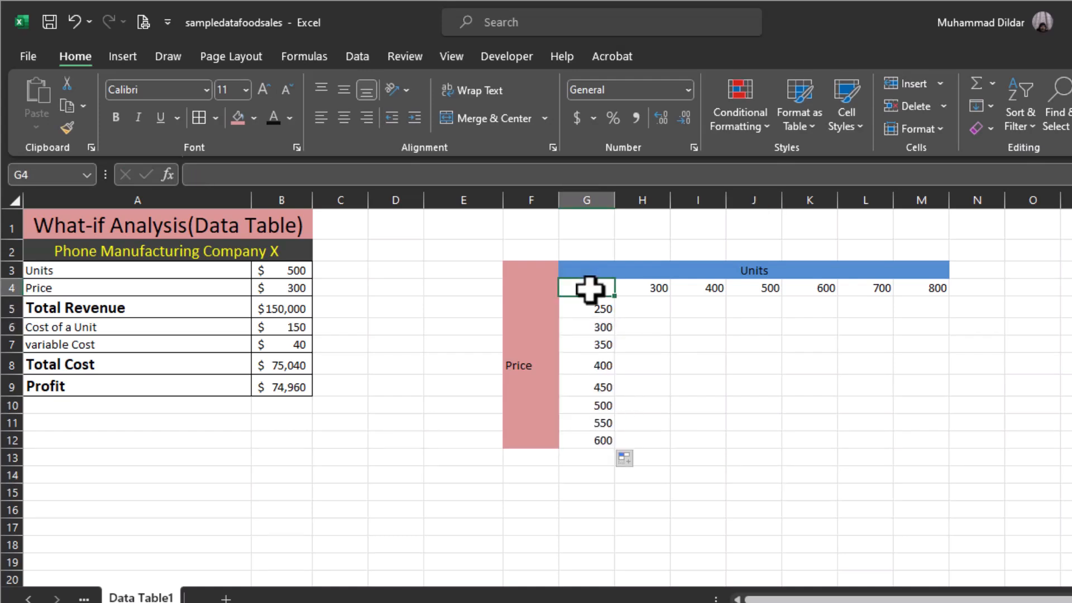
{"action": "type", "text": "="}
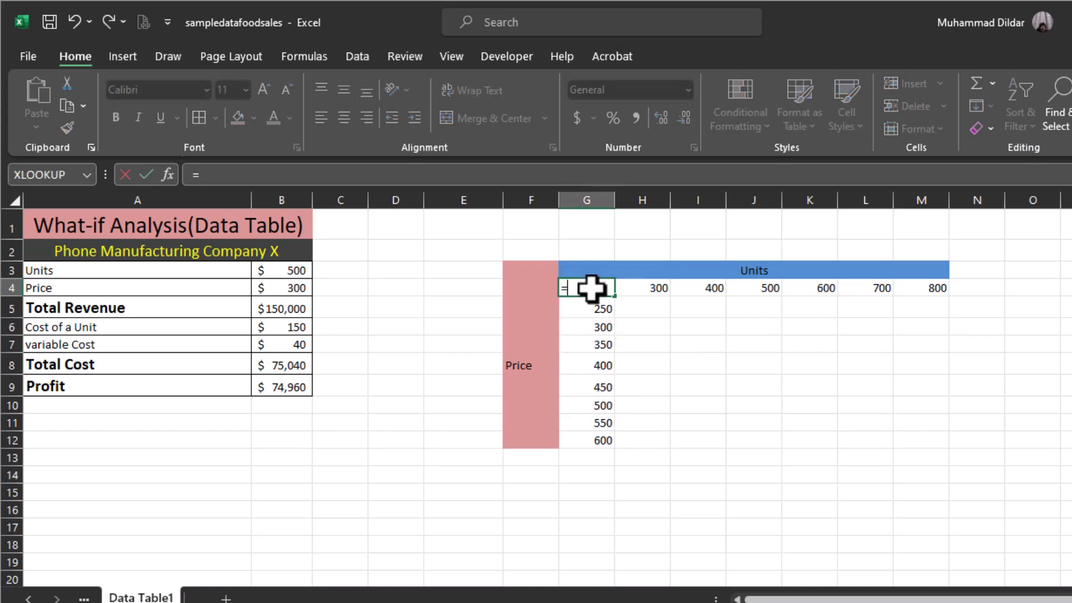
{"action": "left_click", "coordinate": [291, 389]}
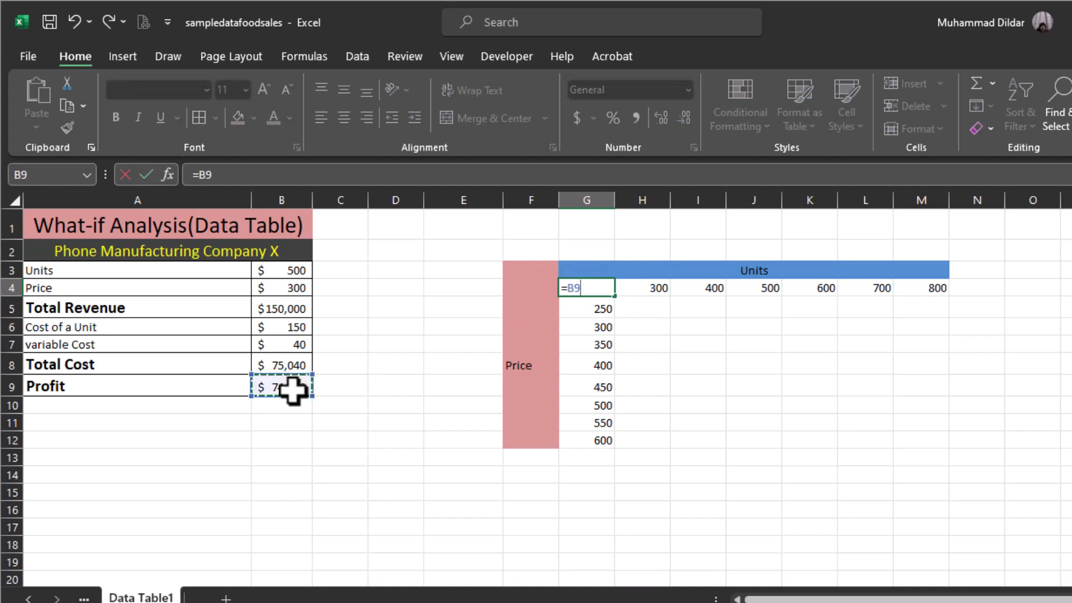
{"action": "key", "text": "Return"}
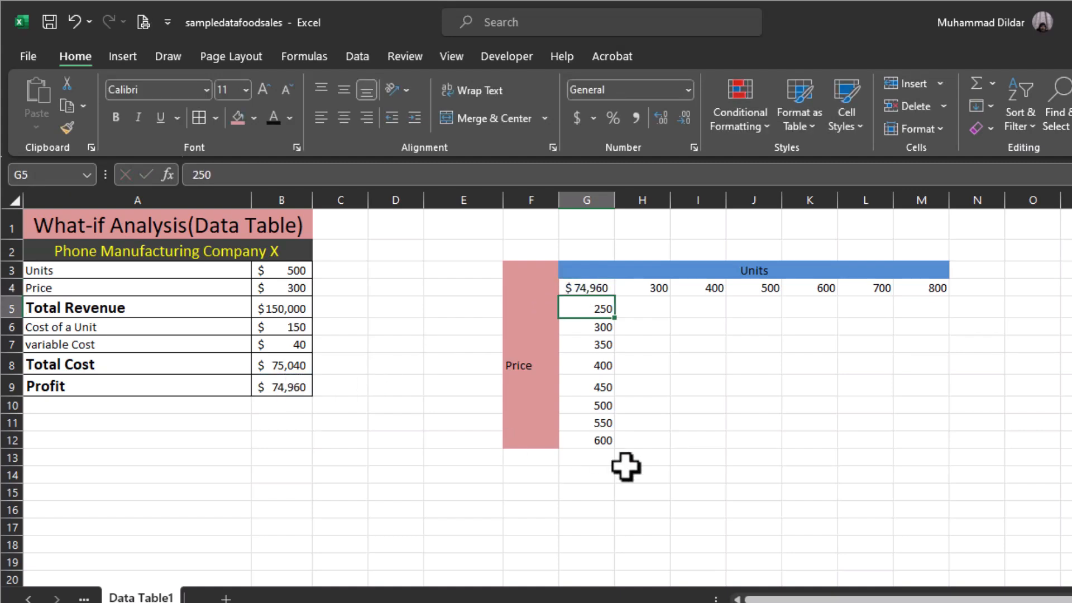
{"action": "left_click", "coordinate": [857, 424]}
Apply all borders to the two-variable table range G4:M12.
{"action": "left_click_drag", "start_coordinate": [586, 287], "coordinate": [918, 438]}
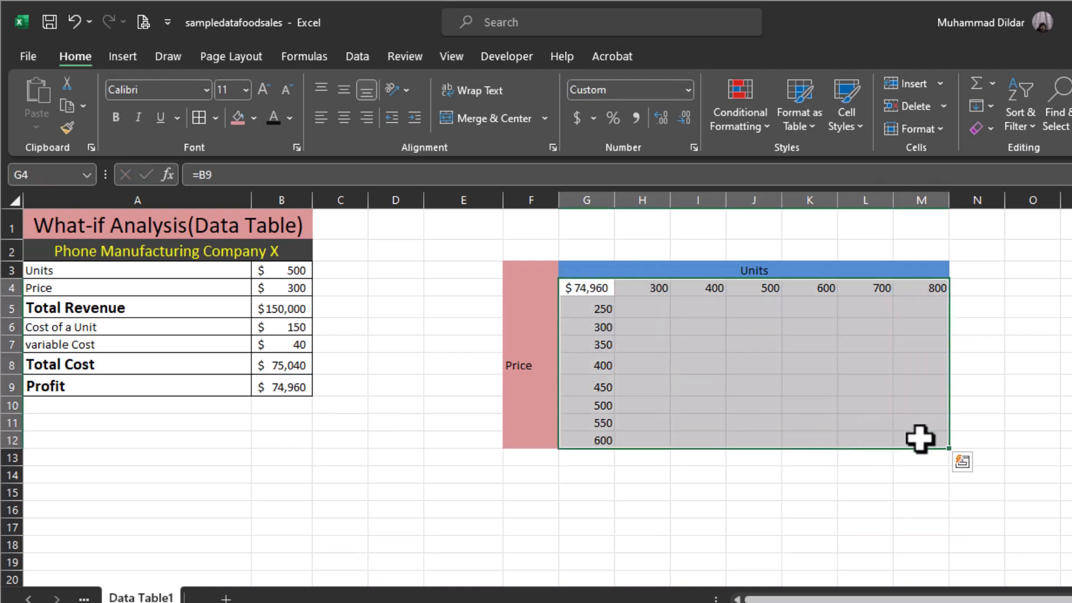
{"action": "left_click", "coordinate": [215, 118]}
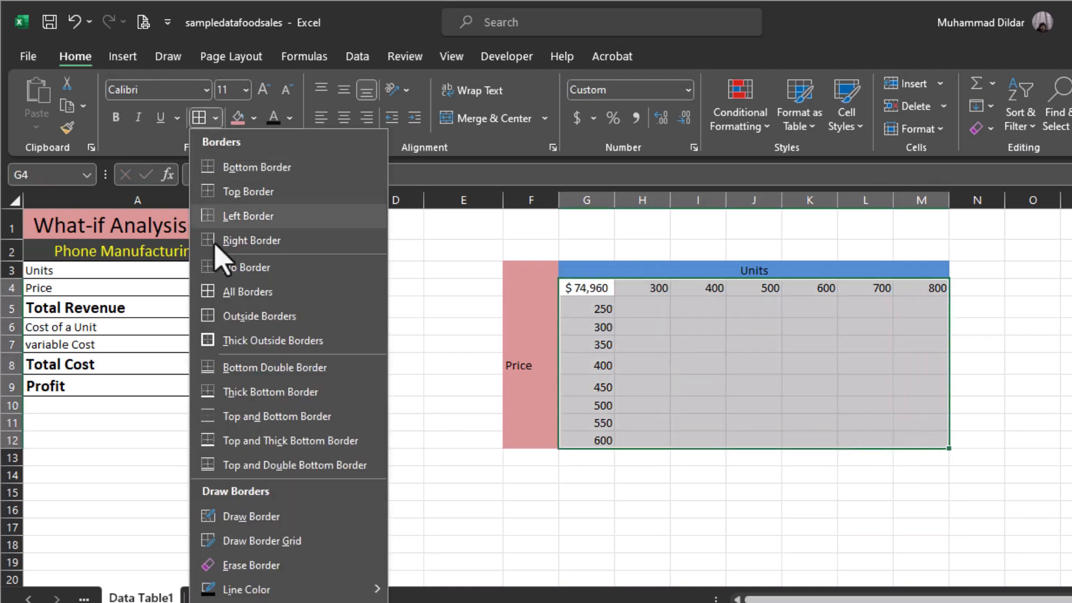
{"action": "left_click", "coordinate": [248, 292]}
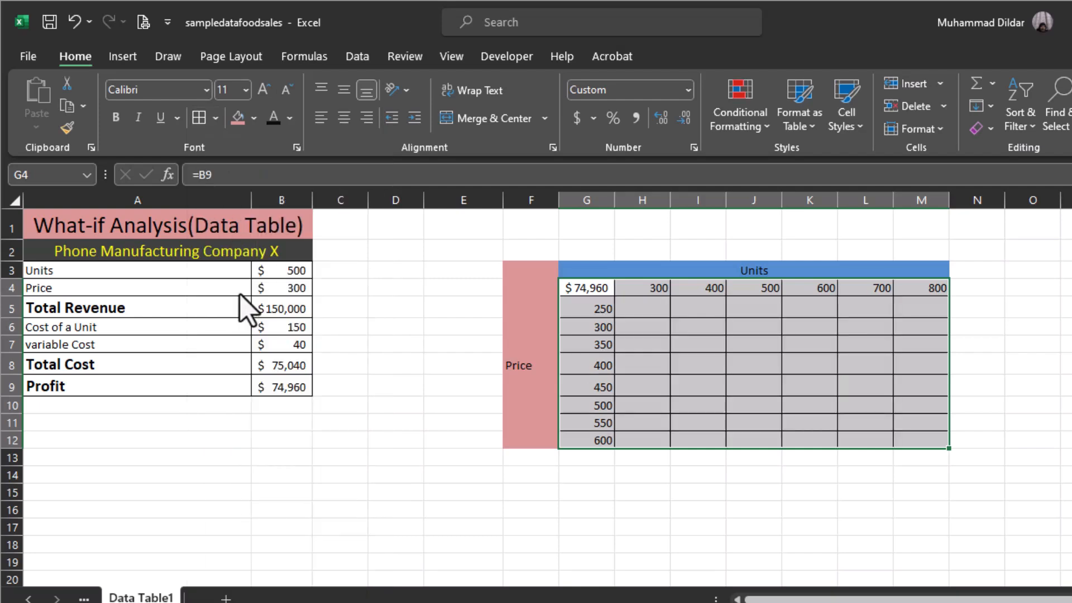
Create a What-If data table on G4:M12 with B3 as the row input cell and B4 as the column input cell.
{"action": "left_click", "coordinate": [357, 56]}
{"action": "left_click", "coordinate": [862, 131]}
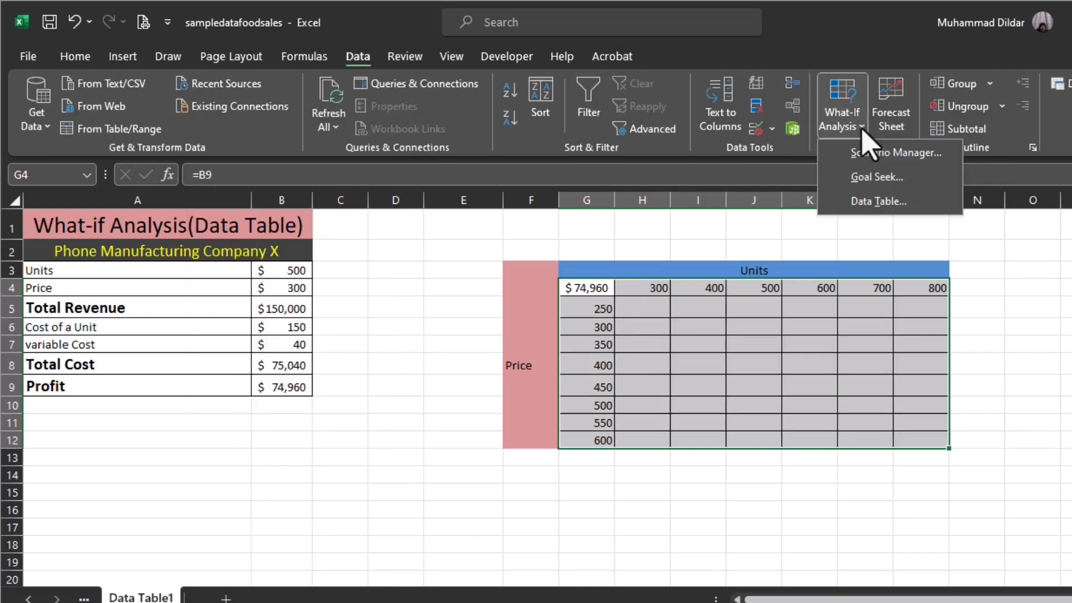
{"action": "left_click", "coordinate": [877, 202]}
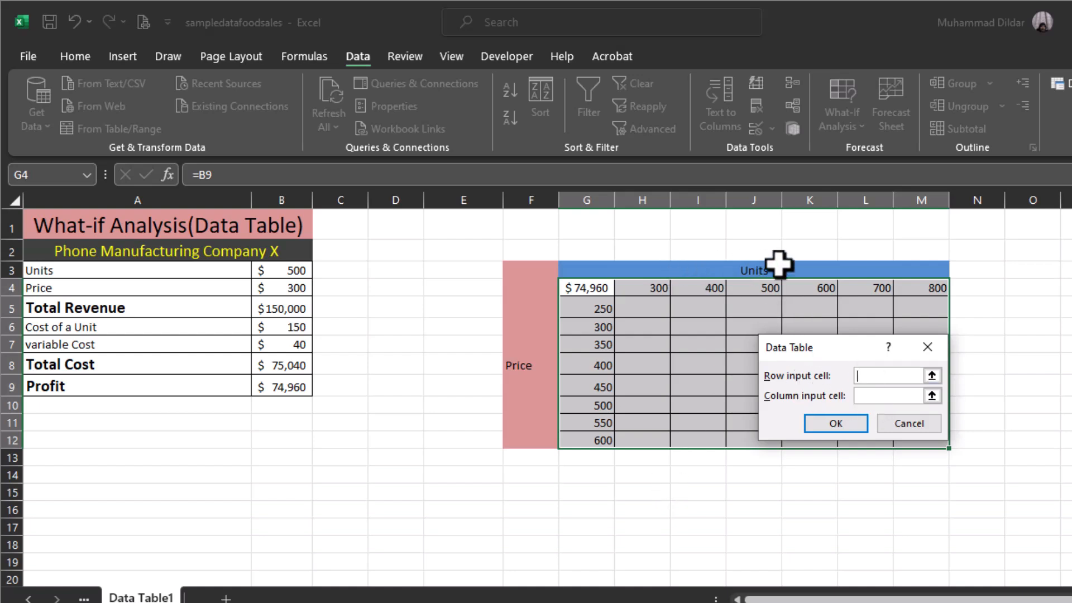
{"action": "left_click", "coordinate": [284, 271]}
{"action": "left_click", "coordinate": [869, 397]}
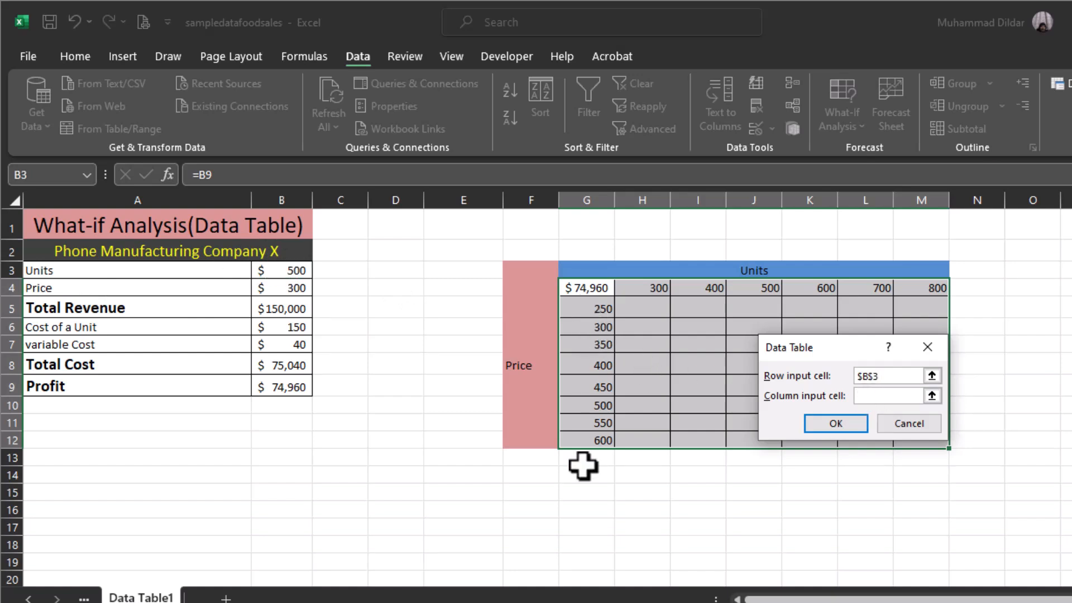
{"action": "left_click", "coordinate": [290, 288]}
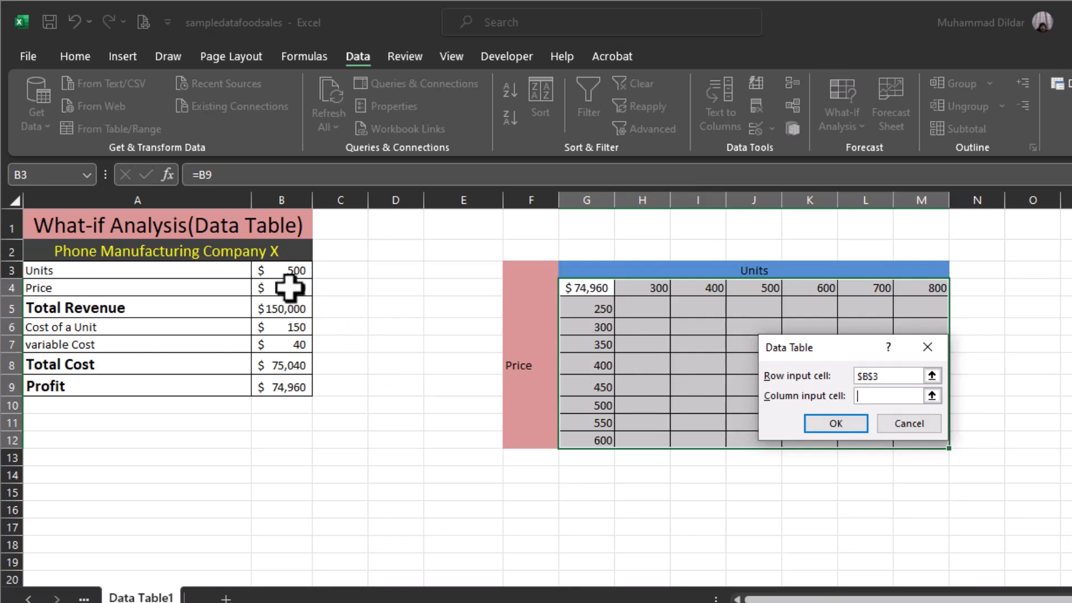
{"action": "left_click", "coordinate": [836, 424]}
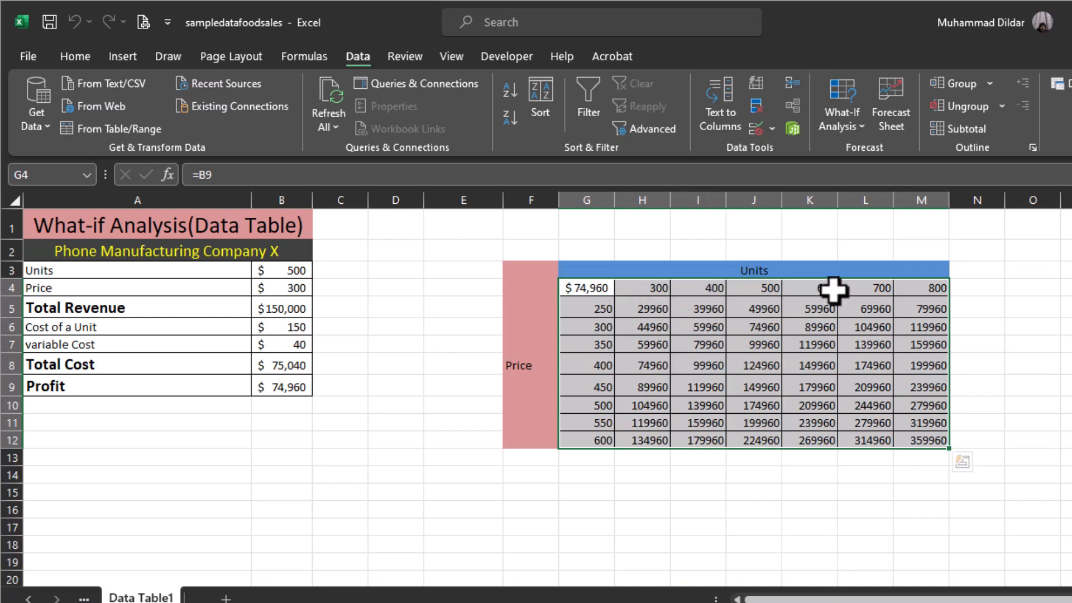
Compare the data table result for 500 units at a price of 300 with the Profit in B9.
{"action": "left_click_drag", "start_coordinate": [595, 312], "coordinate": [596, 440]}
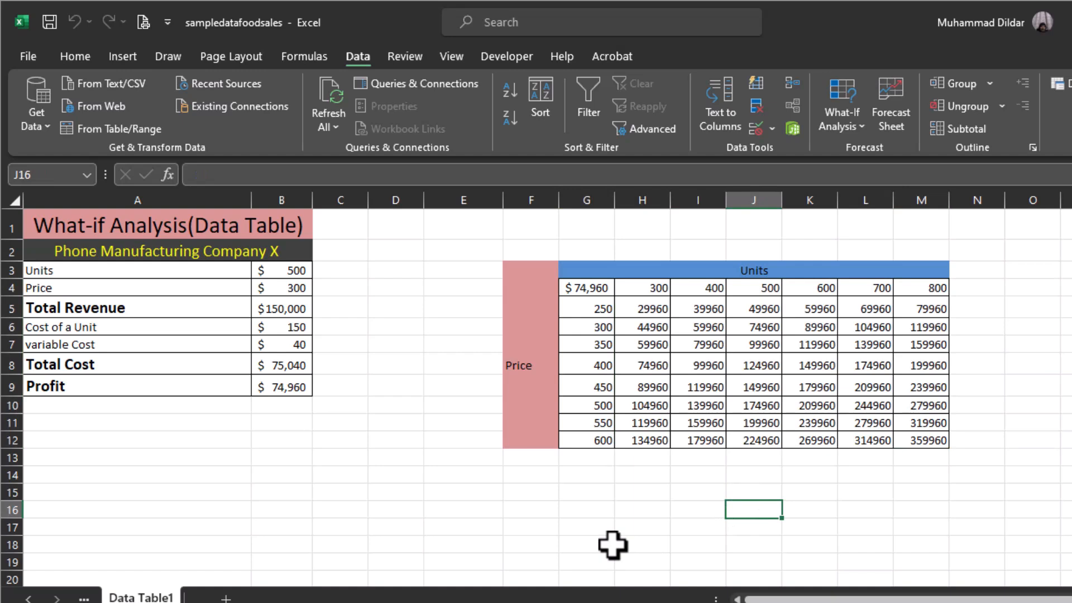
{"action": "left_click", "coordinate": [769, 289]}
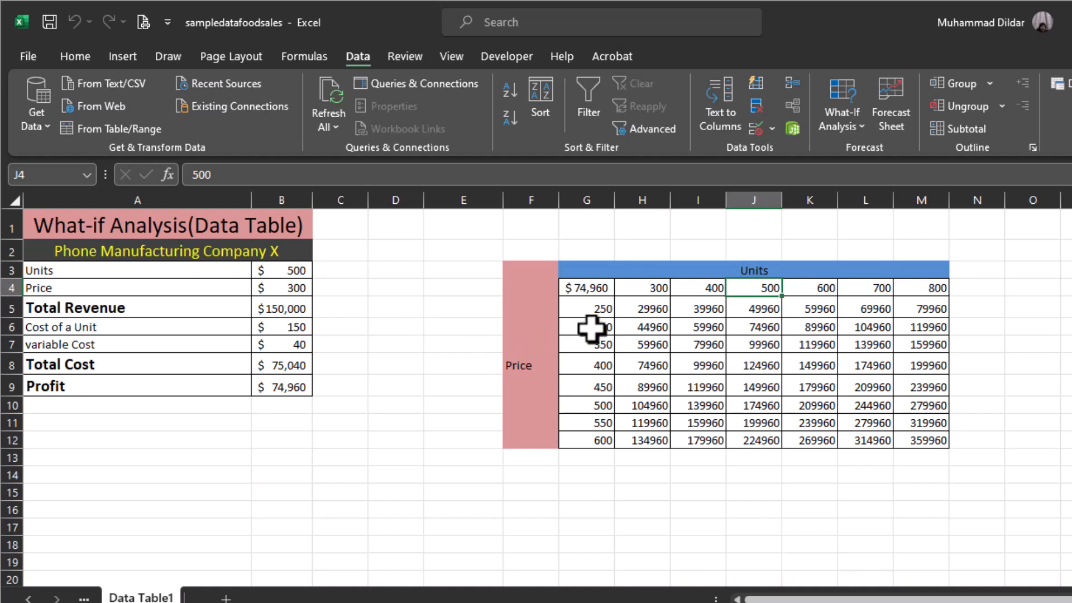
{"action": "left_click_drag", "start_coordinate": [591, 328], "coordinate": [759, 335]}
{"action": "left_click", "coordinate": [759, 332]}
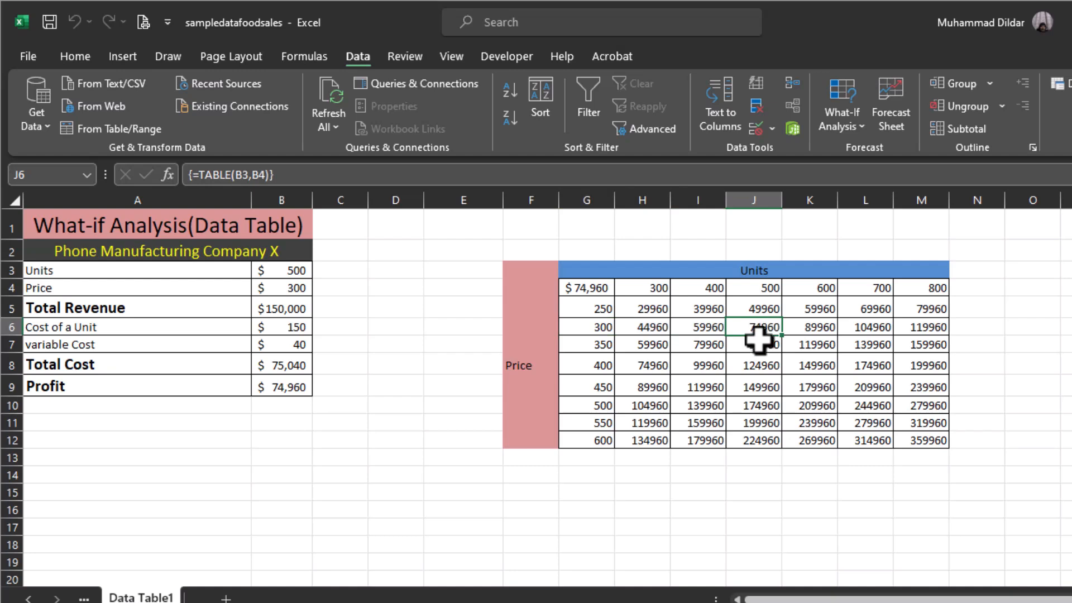
{"action": "left_click", "coordinate": [297, 390]}
{"action": "left_click", "coordinate": [324, 446]}
{"action": "left_click", "coordinate": [395, 328]}
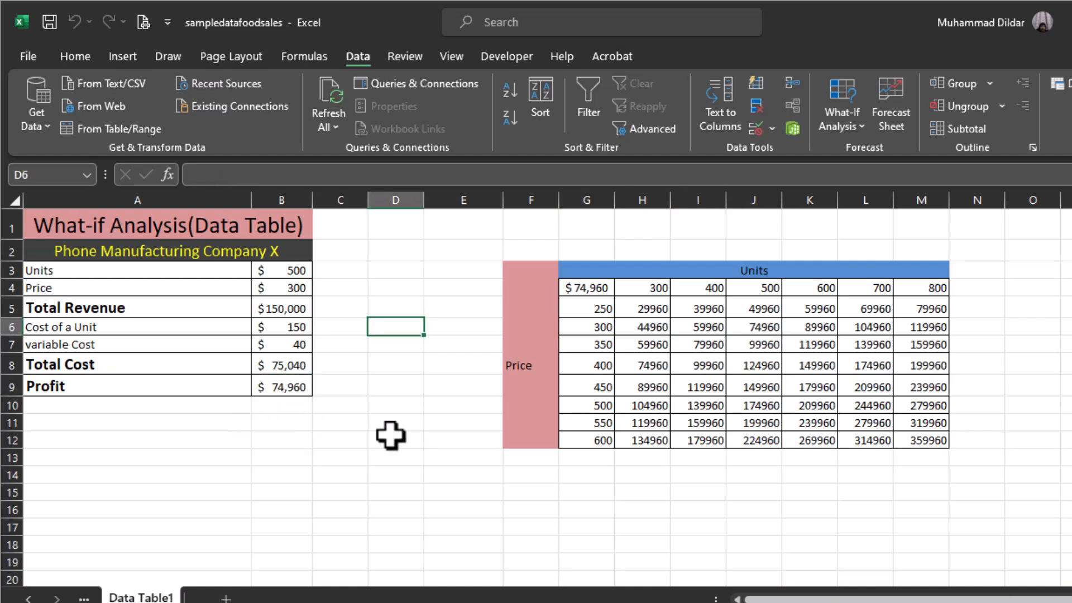